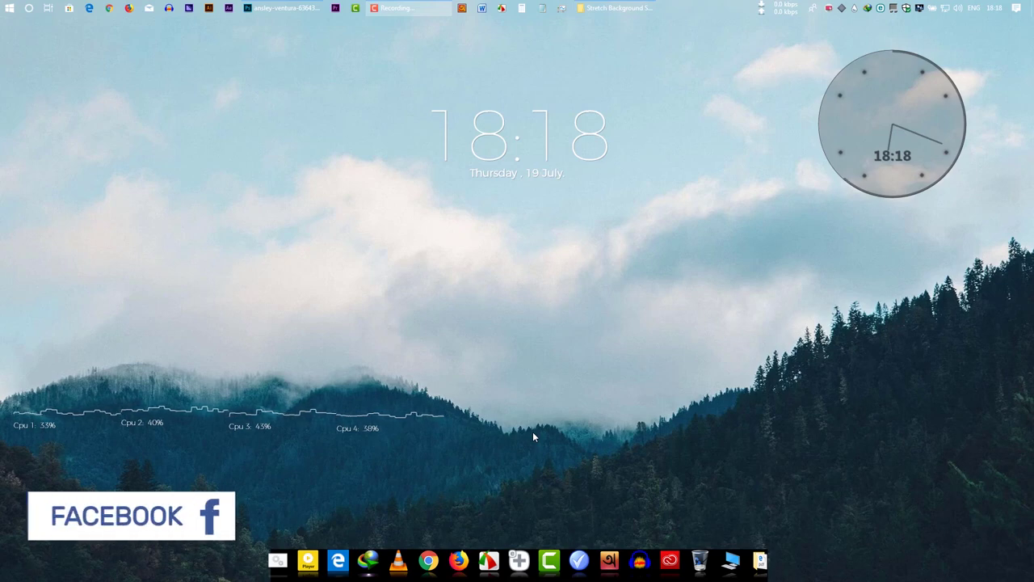
- Bring Photoshop forward with ansley-ventura-636430-unsplash.jpg open as the document
{"action": "left_click", "coordinate": [295, 7]}
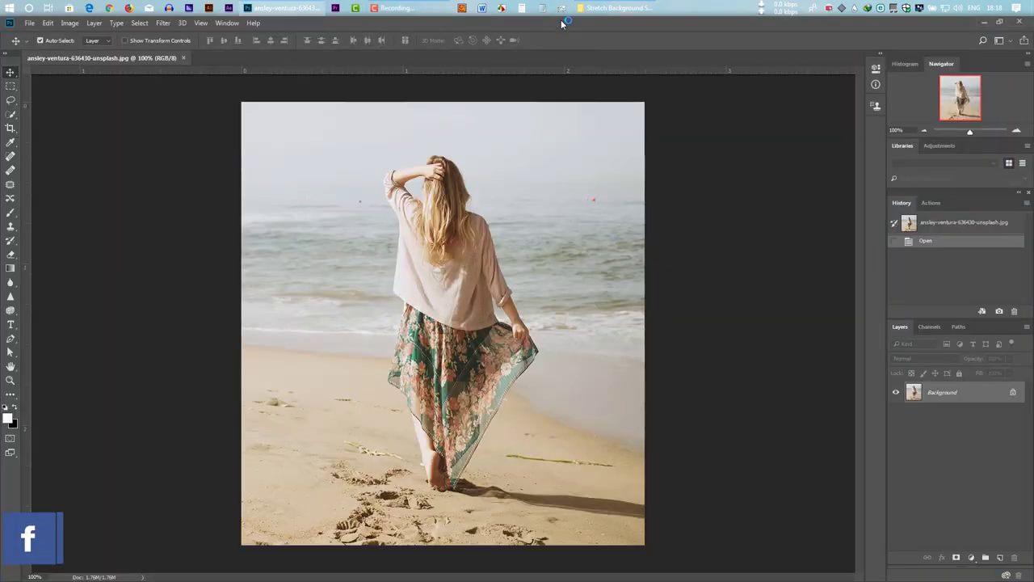
{"action": "left_click", "coordinate": [604, 6]}
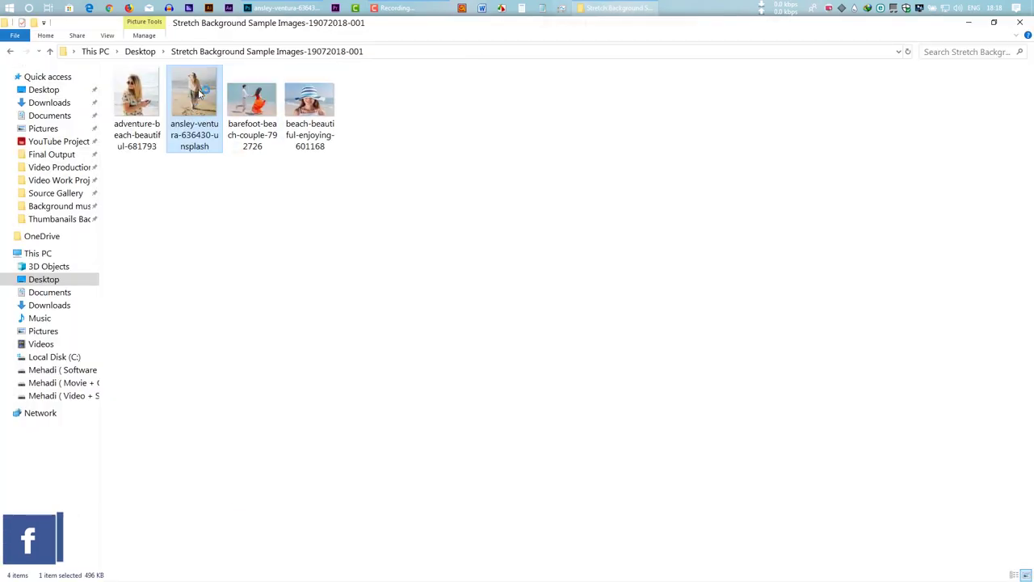
{"action": "left_click_drag", "start_coordinate": [200, 93], "coordinate": [546, 296]}
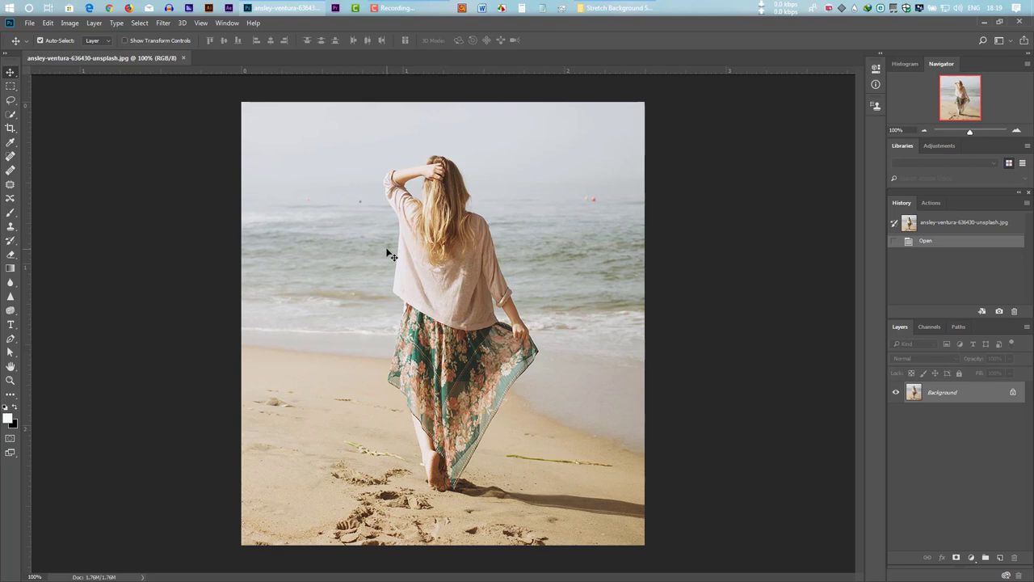
- Create Untitled-1 at 853 × 315 pixels with Transparent background contents
{"action": "left_click", "coordinate": [29, 24]}
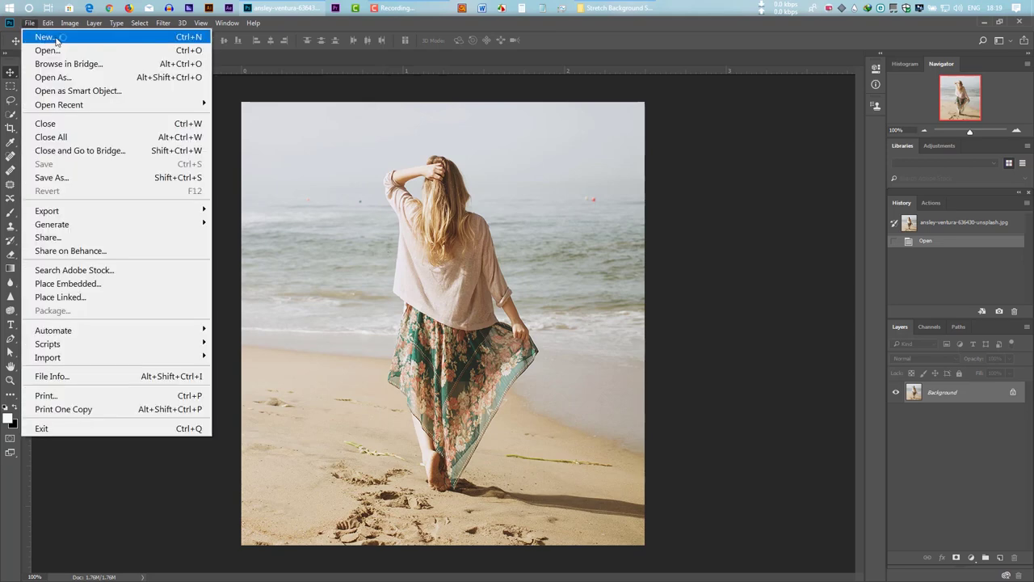
{"action": "left_click", "coordinate": [56, 38]}
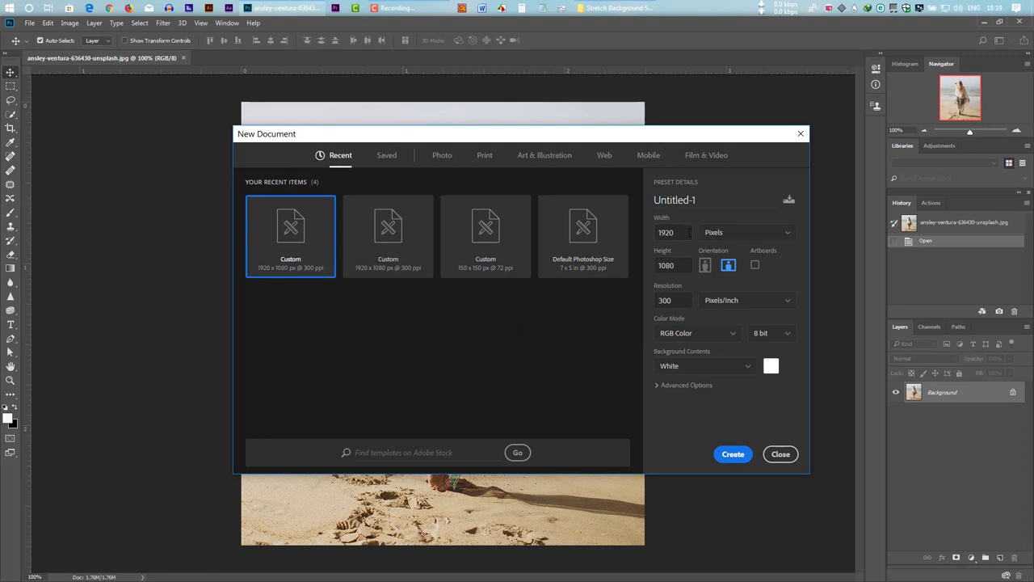
{"action": "double_click", "coordinate": [689, 232]}
{"action": "key", "text": "BackSpace"}
{"action": "double_click", "coordinate": [681, 272]}
{"action": "key", "text": "BackSpace"}
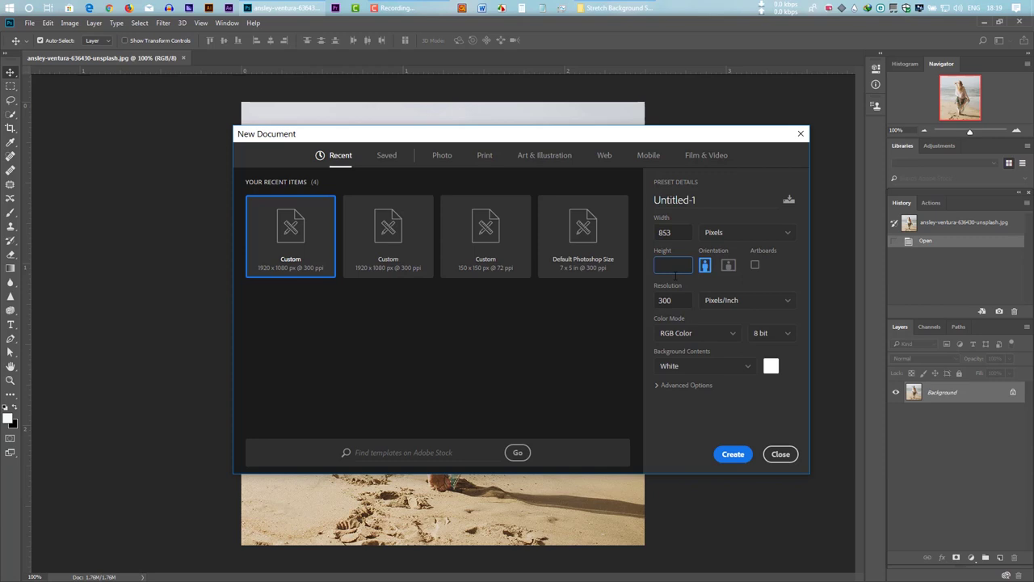
{"action": "type", "text": "315"}
{"action": "left_click", "coordinate": [703, 366]}
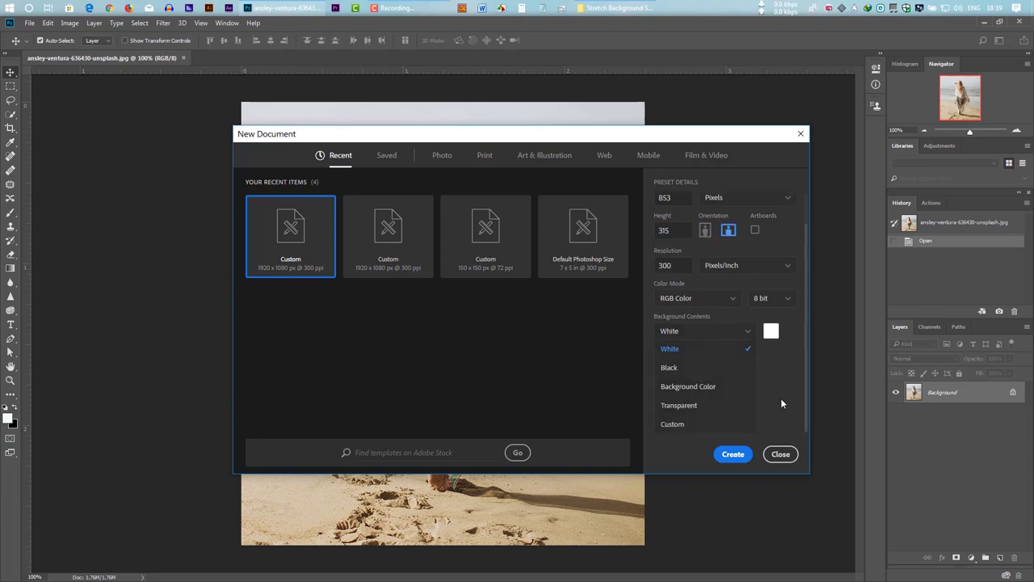
{"action": "key", "text": "Escape"}
{"action": "left_click", "coordinate": [691, 367]}
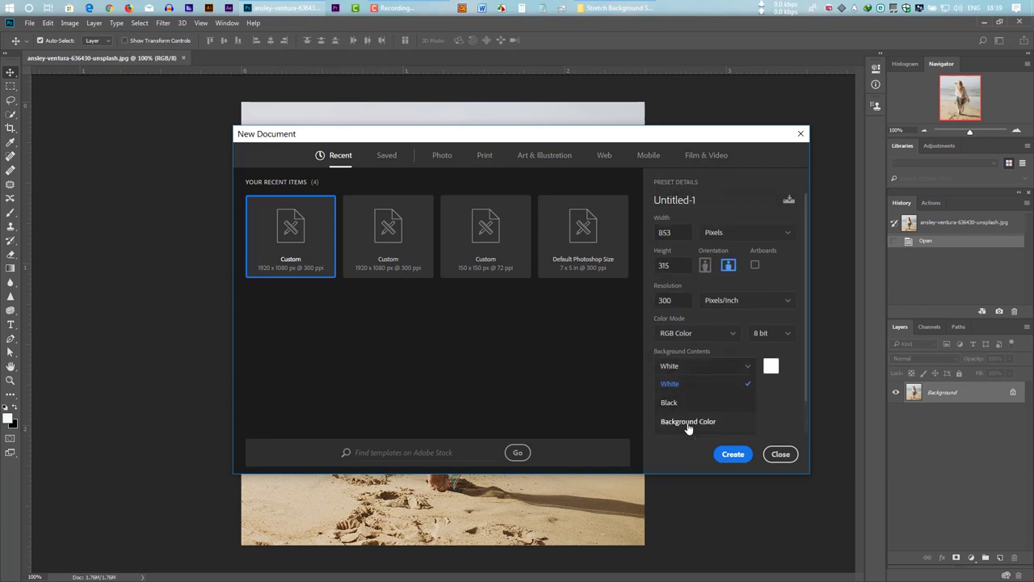
{"action": "scroll", "coordinate": [686, 404], "scroll_direction": "down", "scroll_amount": 1}
{"action": "left_click", "coordinate": [686, 406]}
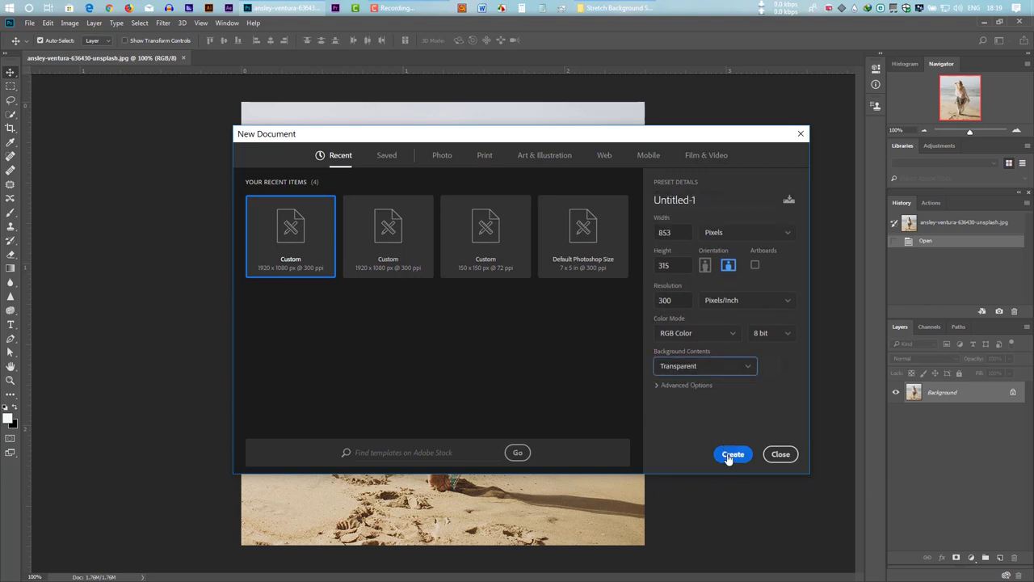
{"action": "left_click", "coordinate": [733, 454]}
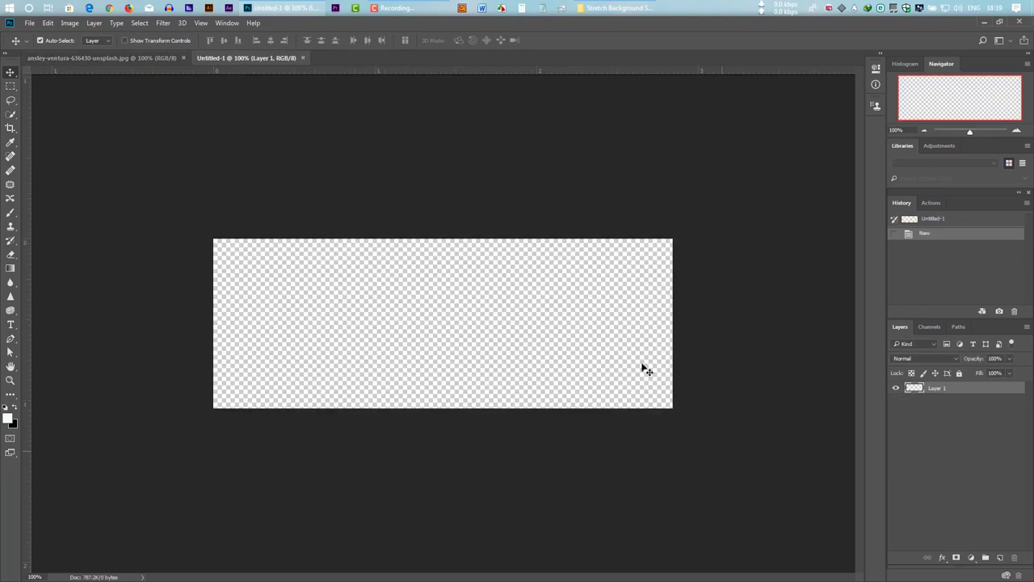
- Place the ansley-ventura photo into Untitled-1 and stretch it to both banner edges, about 114.29% width
{"action": "left_click", "coordinate": [632, 7]}
{"action": "left_click_drag", "start_coordinate": [202, 106], "coordinate": [488, 323]}
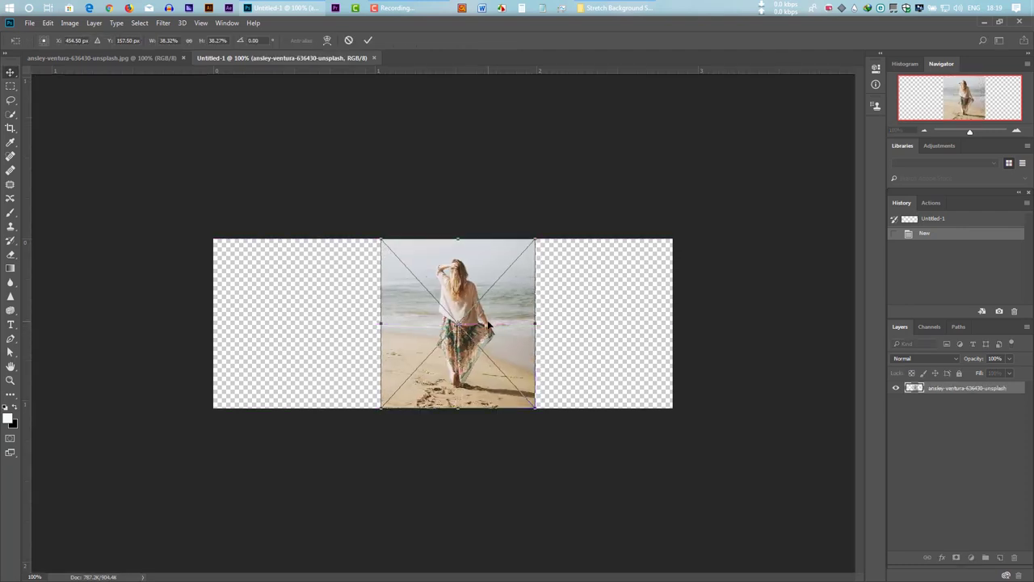
{"action": "key", "text": "Return"}
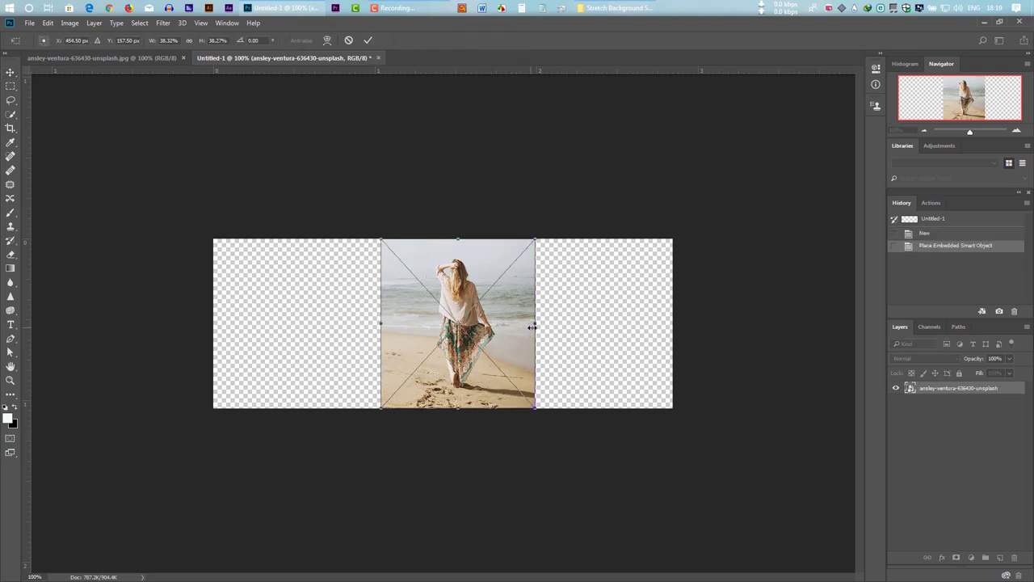
{"action": "left_click_drag", "start_coordinate": [539, 324], "coordinate": [671, 324]}
{"action": "left_click_drag", "start_coordinate": [358, 320], "coordinate": [209, 300]}
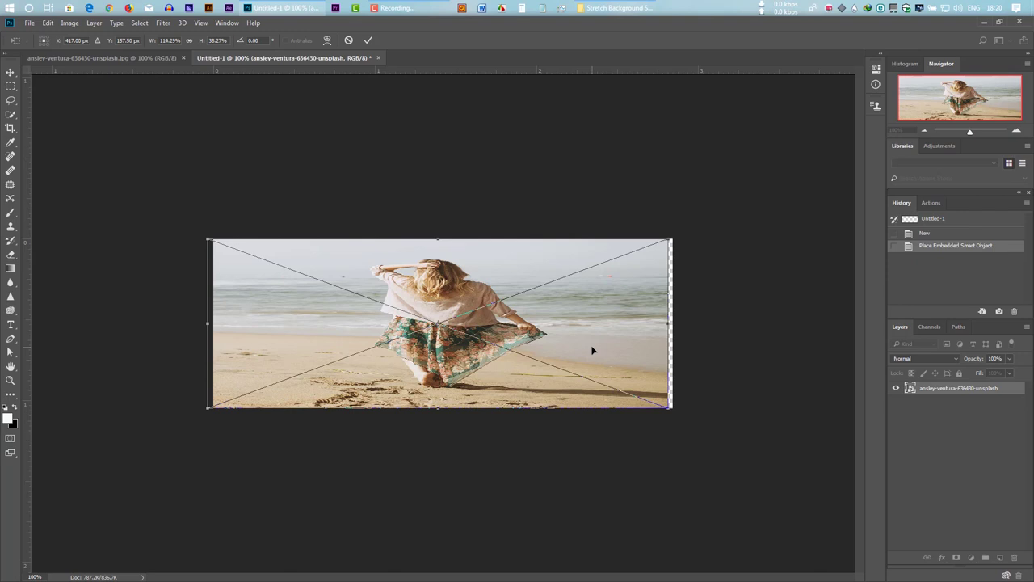
- Return to the ansley-ventura document, zoom out, and switch to the Crop tool
{"action": "left_click", "coordinate": [147, 61]}
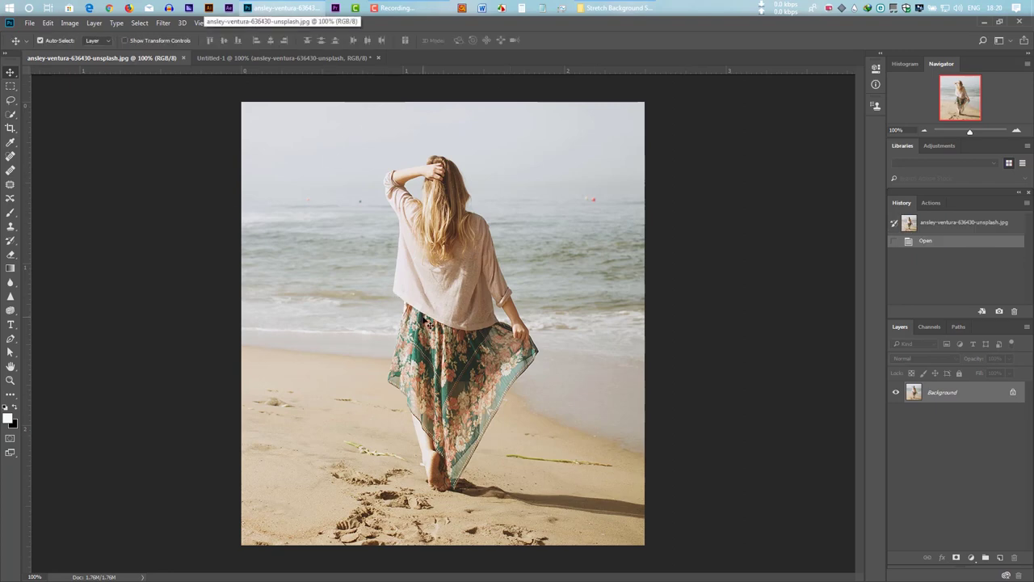
{"action": "scroll", "coordinate": [479, 335], "scroll_direction": "down", "scroll_amount": 3}
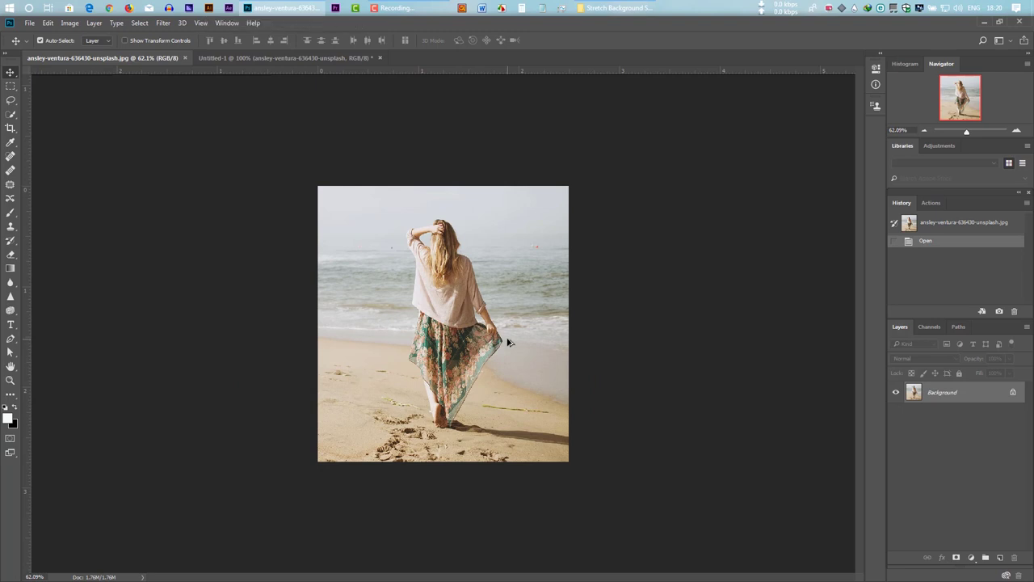
{"action": "scroll", "coordinate": [508, 343], "scroll_direction": "down", "scroll_amount": 1}
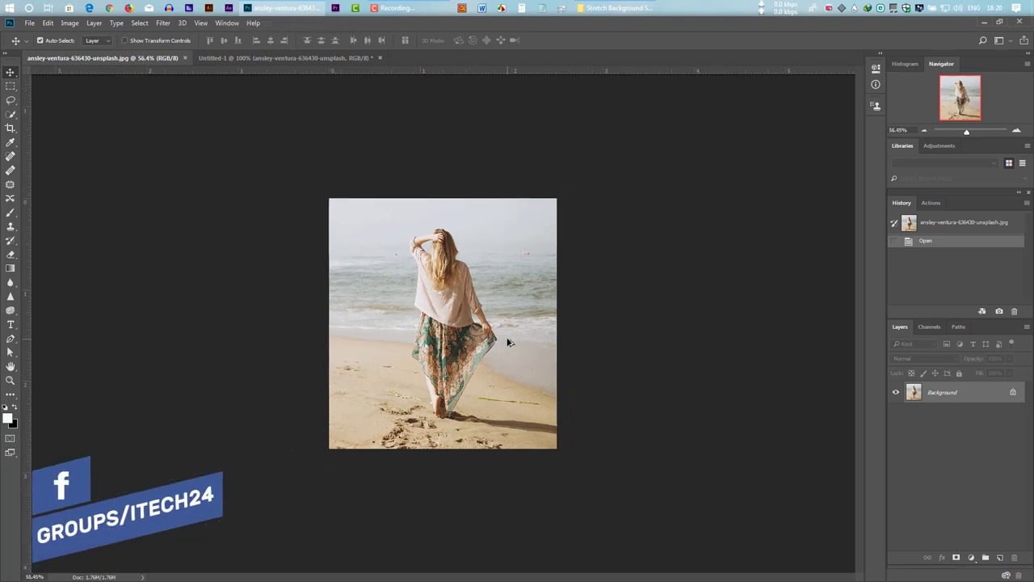
{"action": "scroll", "coordinate": [509, 342], "scroll_direction": "down", "scroll_amount": 1}
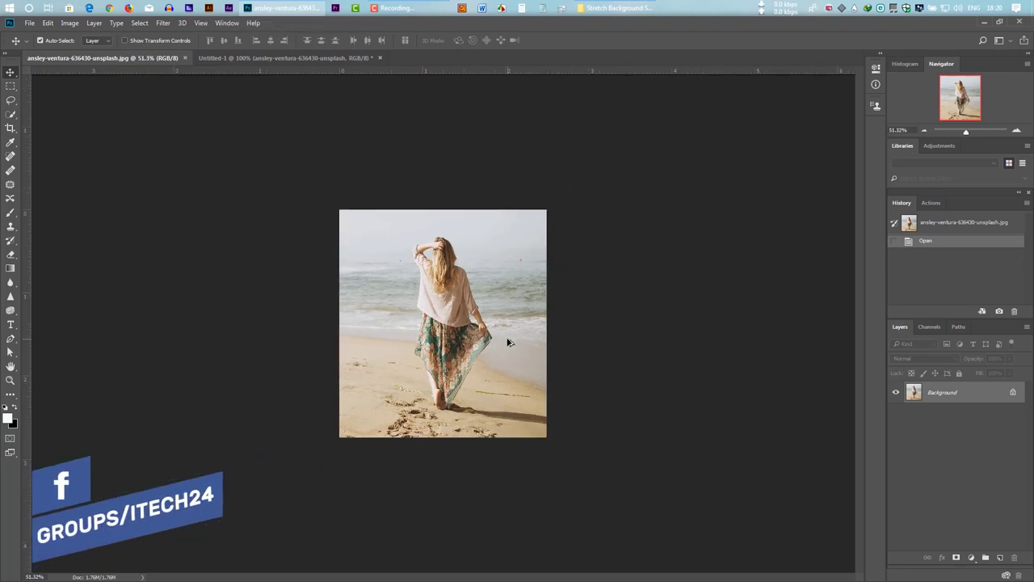
{"action": "scroll", "coordinate": [508, 343], "scroll_direction": "down", "scroll_amount": 1}
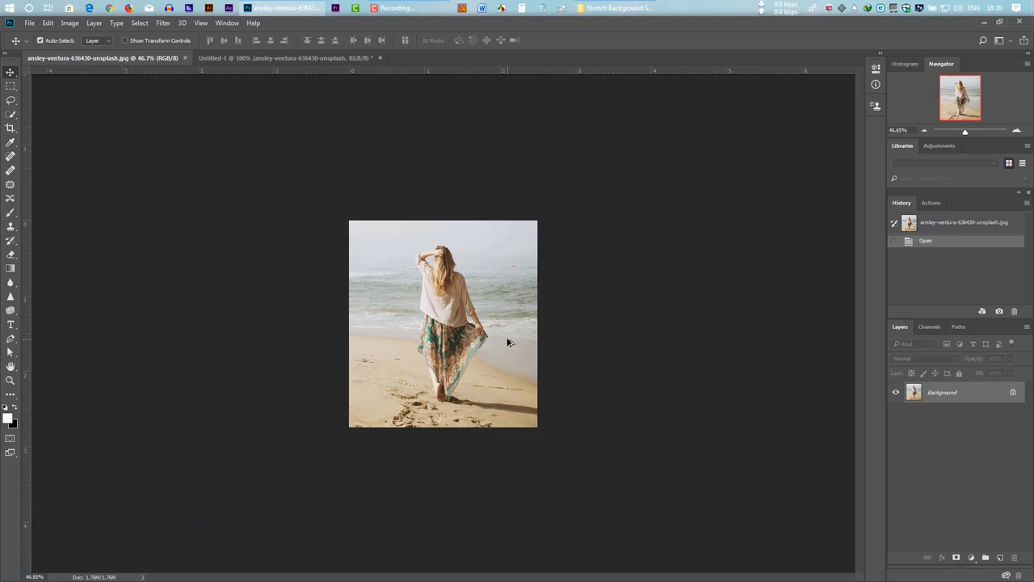
{"action": "scroll", "coordinate": [508, 342], "scroll_direction": "down", "scroll_amount": 2}
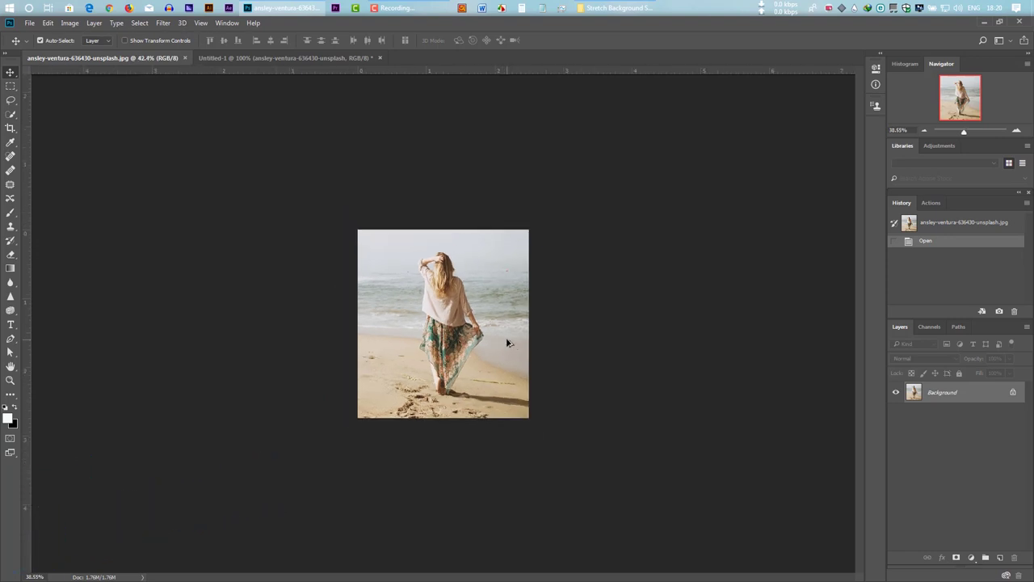
{"action": "scroll", "coordinate": [508, 342], "scroll_direction": "up", "scroll_amount": 1}
{"action": "key", "text": "c"}
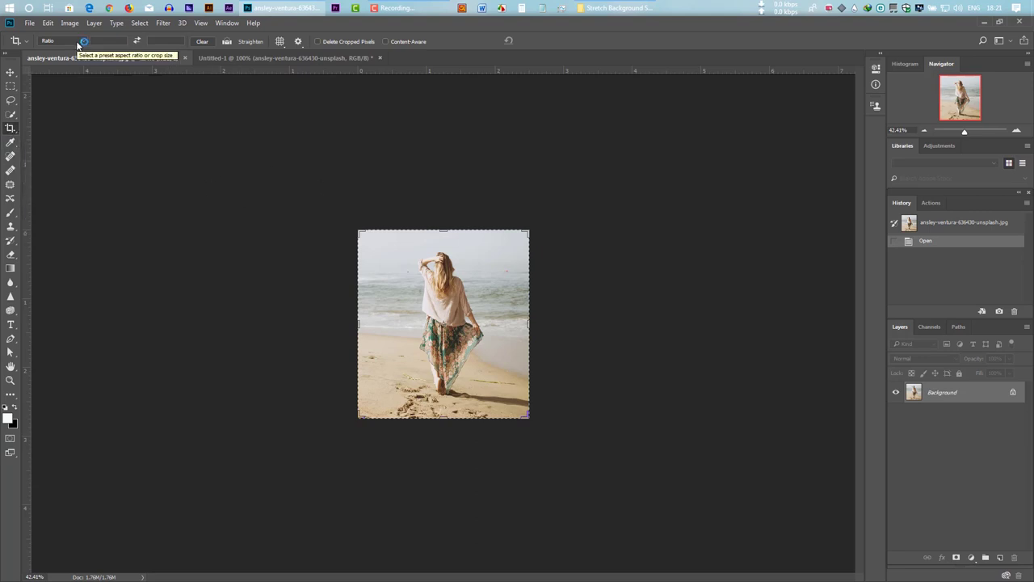
- Crop with a cleared, unconstrained Ratio preset, extending the canvas far past the photo's left side
{"action": "left_click", "coordinate": [79, 42]}
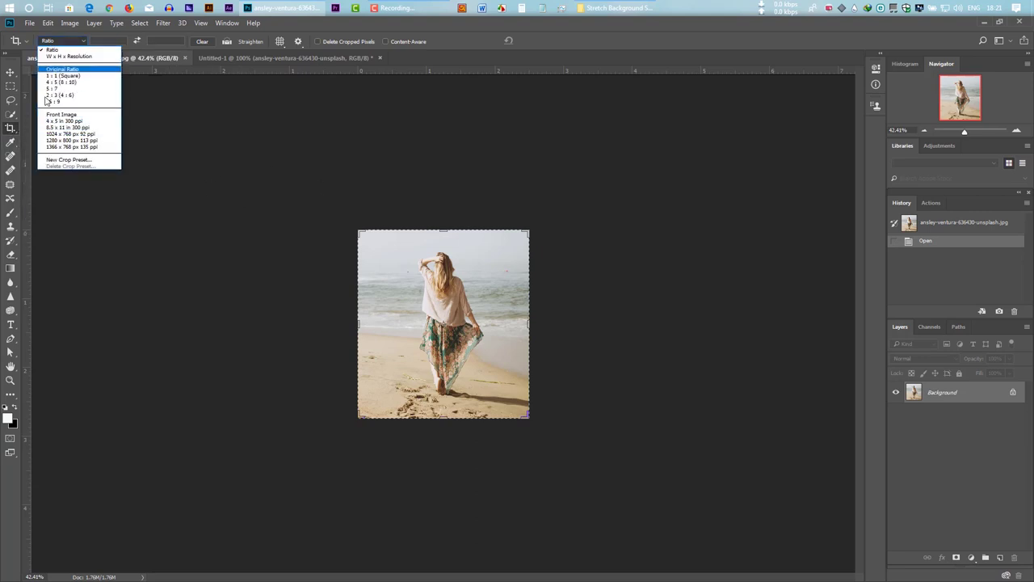
{"action": "left_click", "coordinate": [55, 51]}
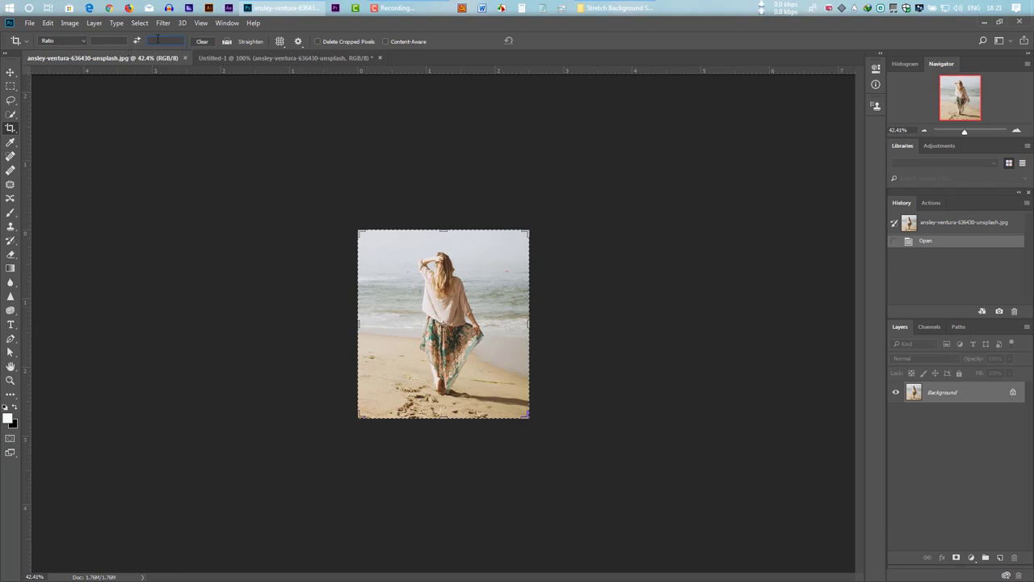
{"action": "left_click", "coordinate": [203, 42]}
{"action": "left_click_drag", "start_coordinate": [359, 323], "coordinate": [192, 306]}
{"action": "left_click_drag", "start_coordinate": [191, 302], "coordinate": [186, 301]}
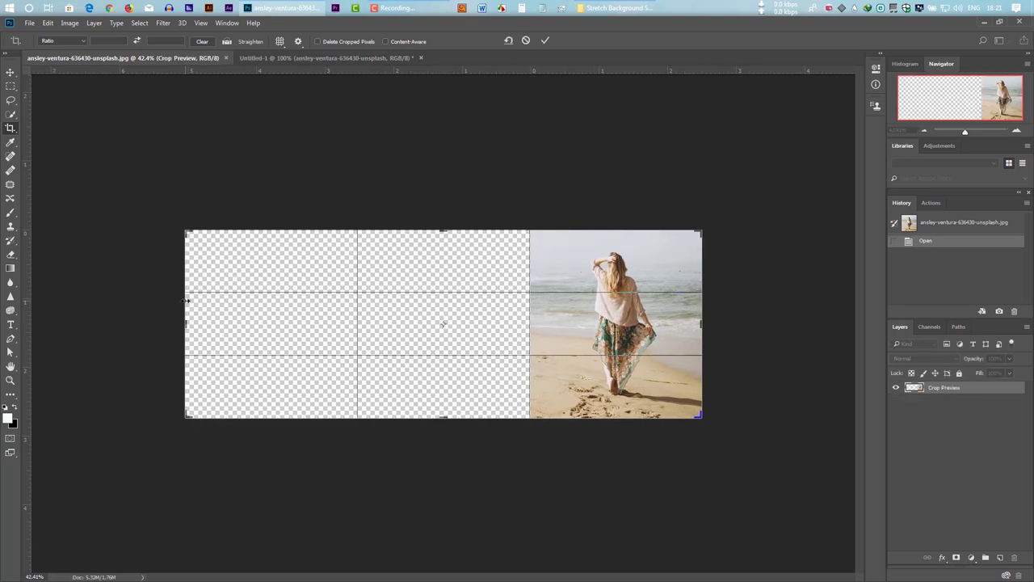
{"action": "key", "text": "Return"}
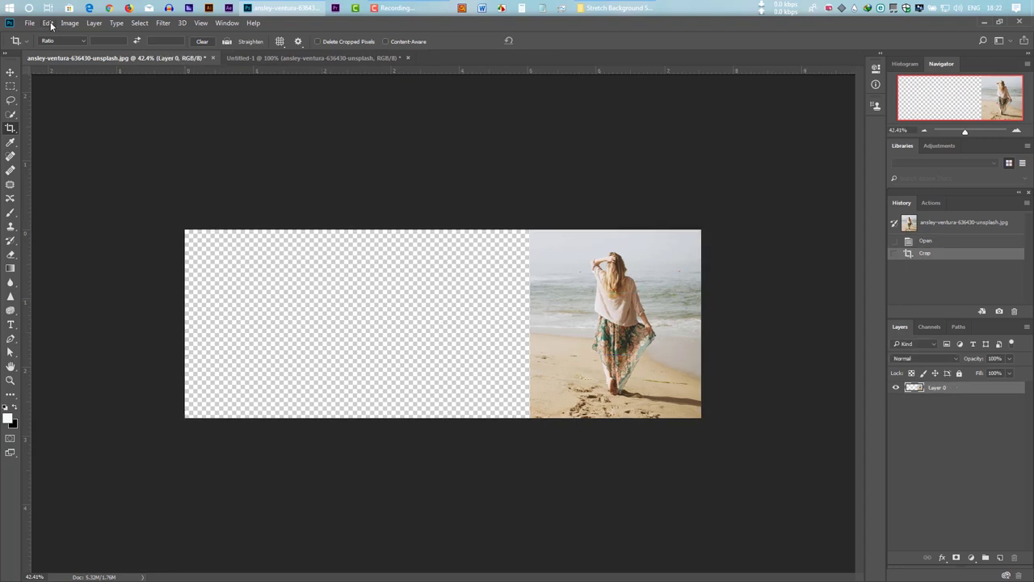
- Content-aware scale the beach photo leftward to about 172.76% width
{"action": "left_click", "coordinate": [47, 22]}
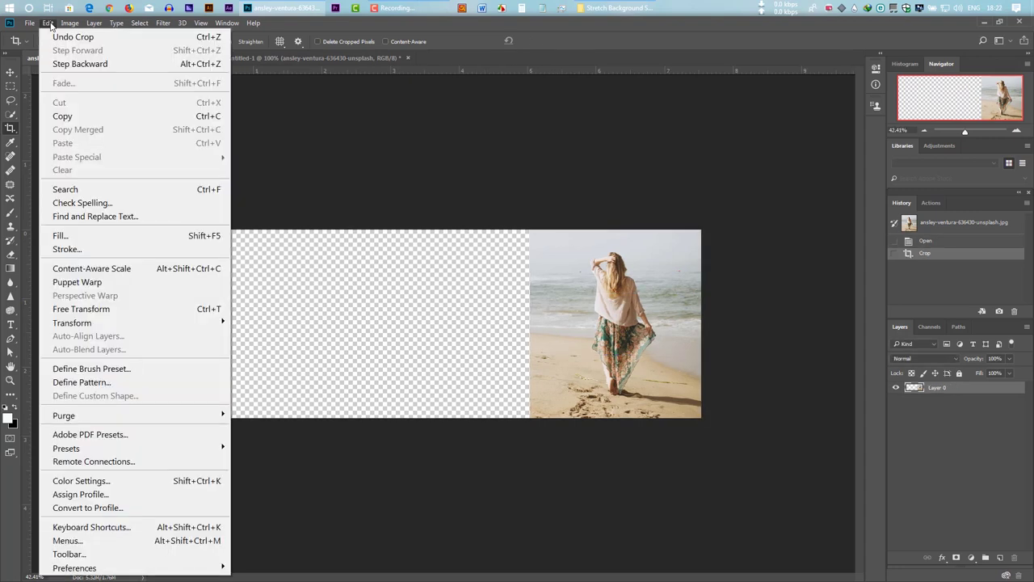
{"action": "left_click", "coordinate": [172, 272]}
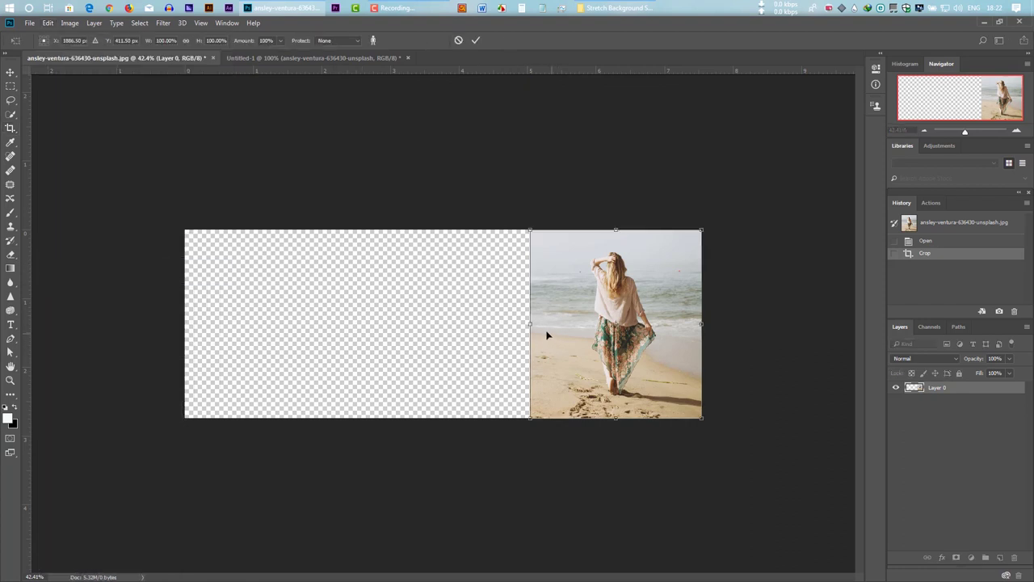
{"action": "left_click_drag", "start_coordinate": [530, 326], "coordinate": [408, 336]}
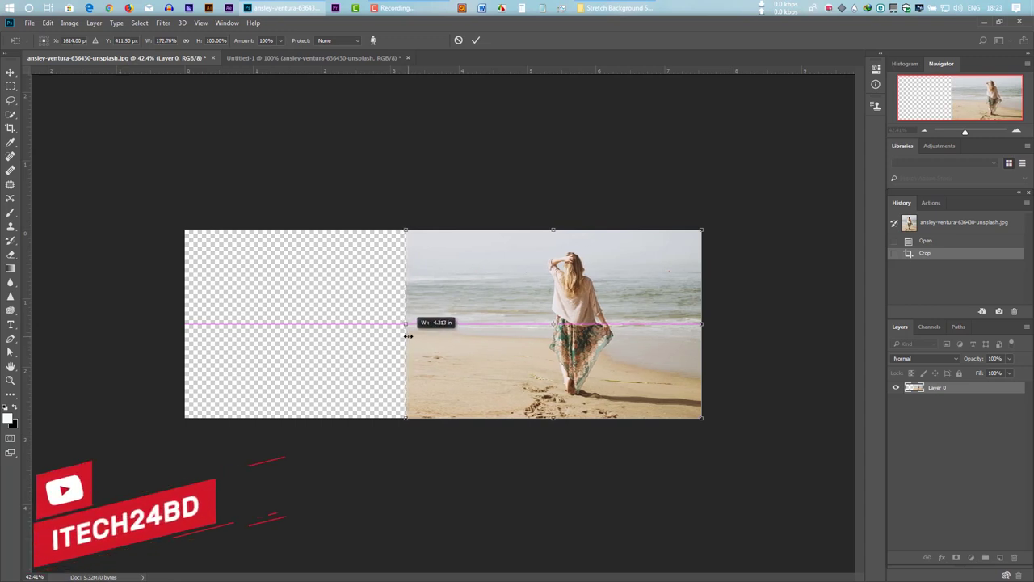
{"action": "left_click_drag", "start_coordinate": [408, 336], "coordinate": [408, 336]}
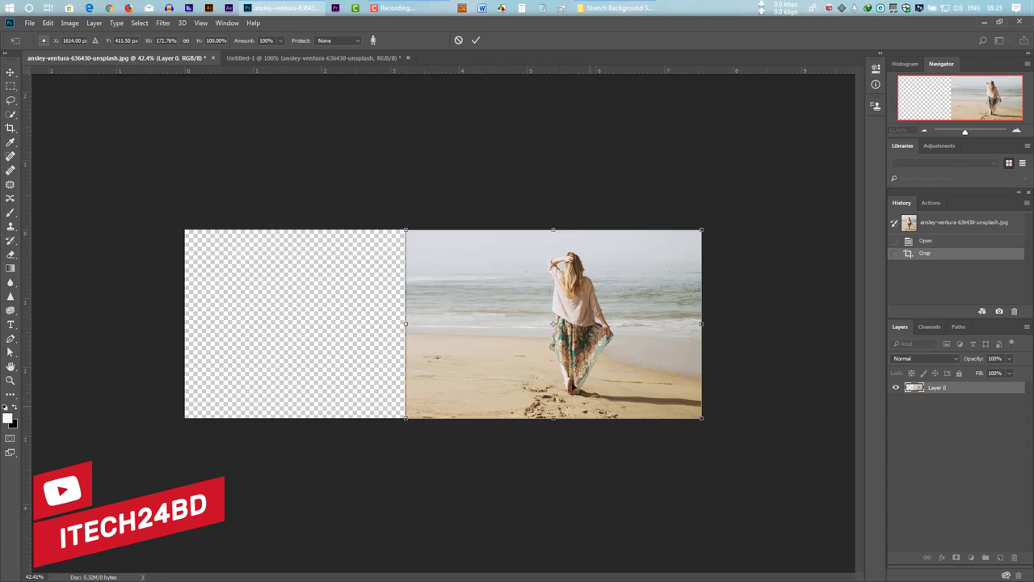
{"action": "key", "text": "Return"}
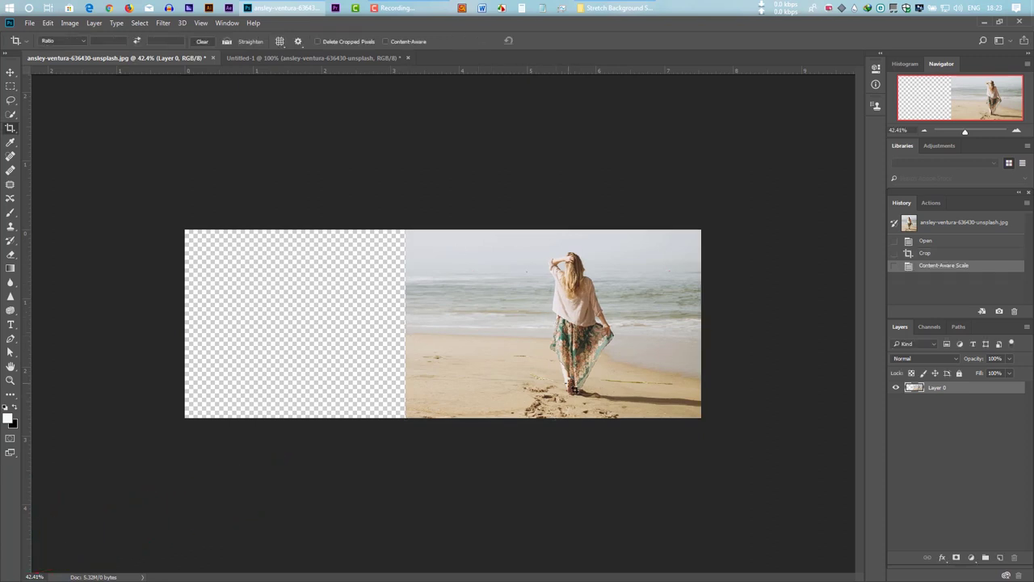
- Run a second Content-Aware Scale, pulling the photo's left side into the empty strip
{"action": "left_click", "coordinate": [51, 22]}
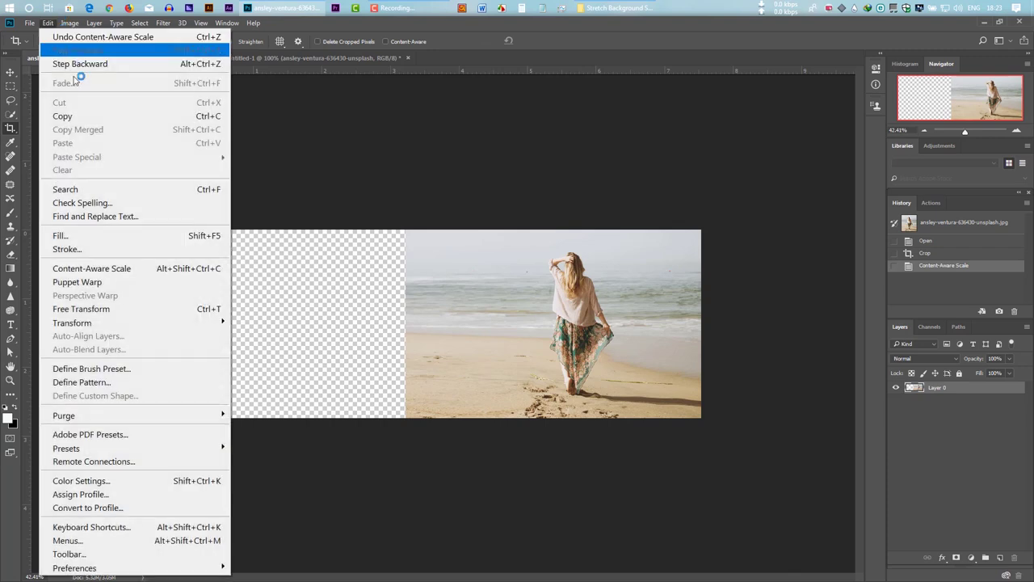
{"action": "left_click", "coordinate": [135, 270]}
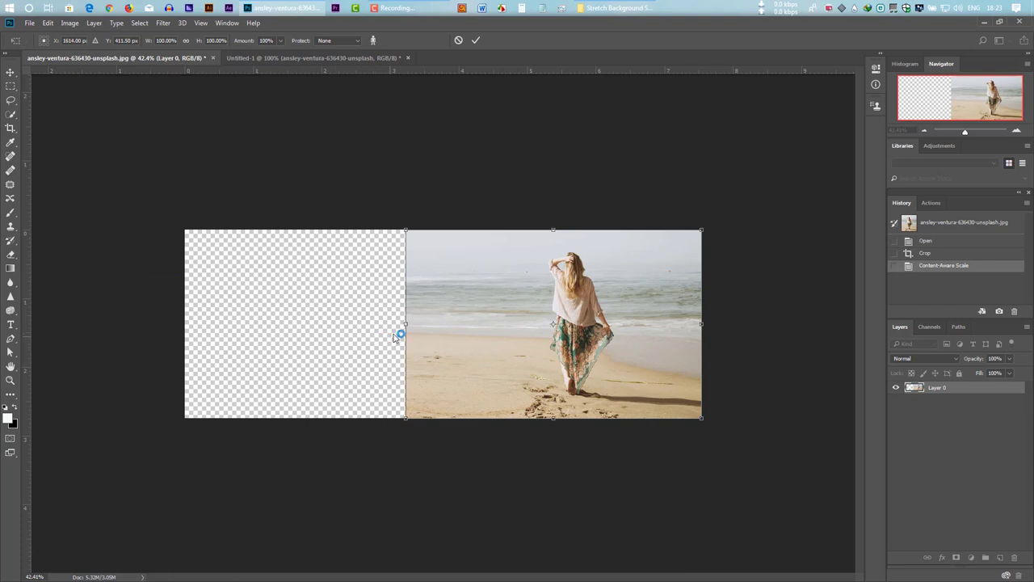
{"action": "left_click_drag", "start_coordinate": [402, 325], "coordinate": [286, 318]}
{"action": "key", "text": "c"}
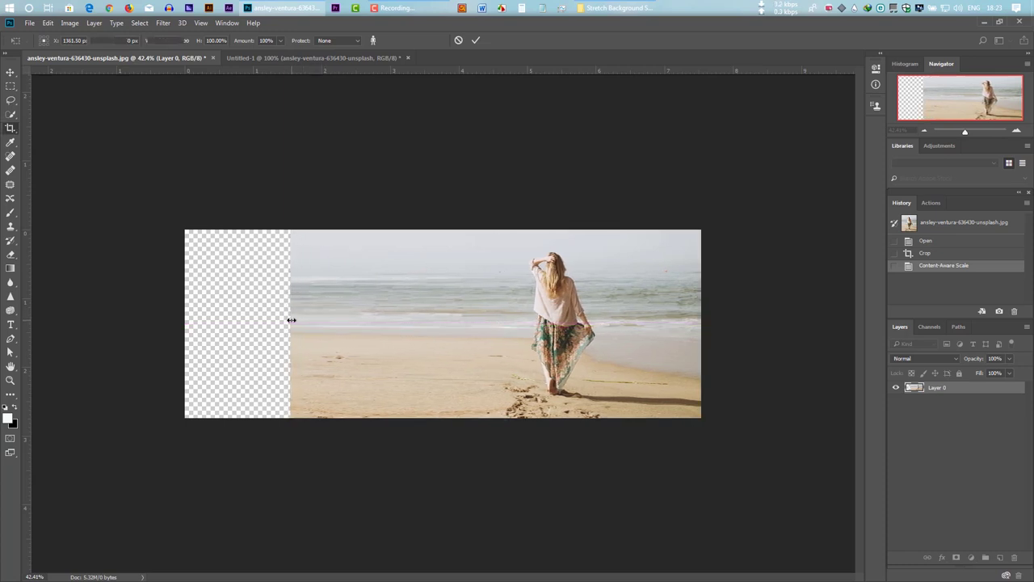
- Run a final Content-Aware Scale, stretching the photo to the canvas's left edge
{"action": "left_click", "coordinate": [48, 24]}
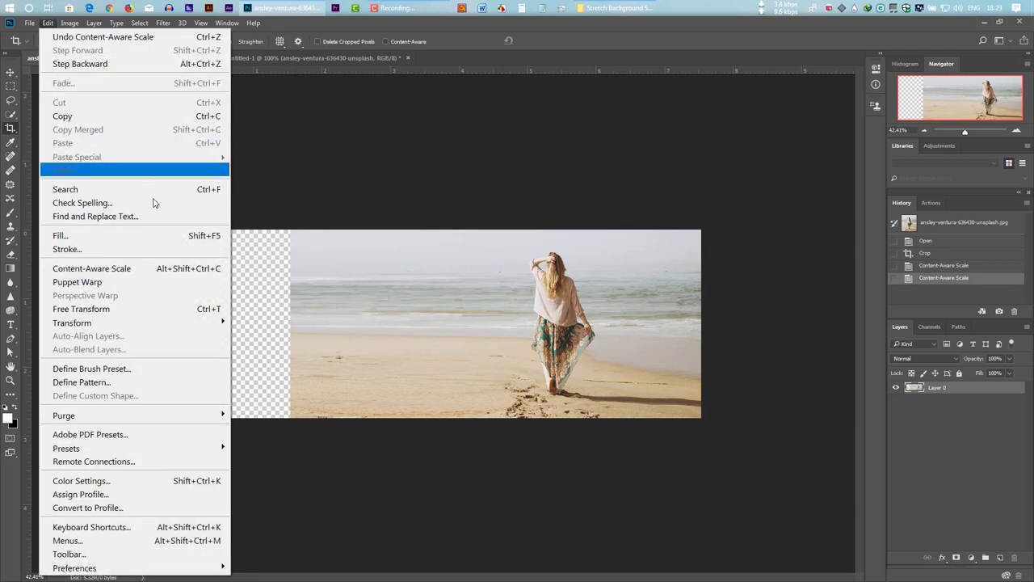
{"action": "left_click", "coordinate": [177, 271]}
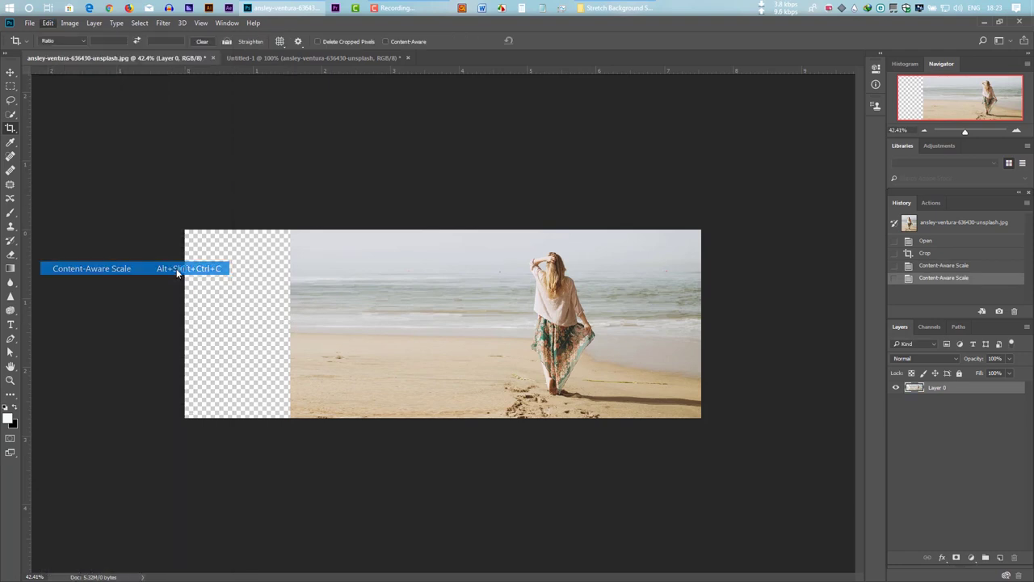
{"action": "left_click_drag", "start_coordinate": [276, 328], "coordinate": [184, 321]}
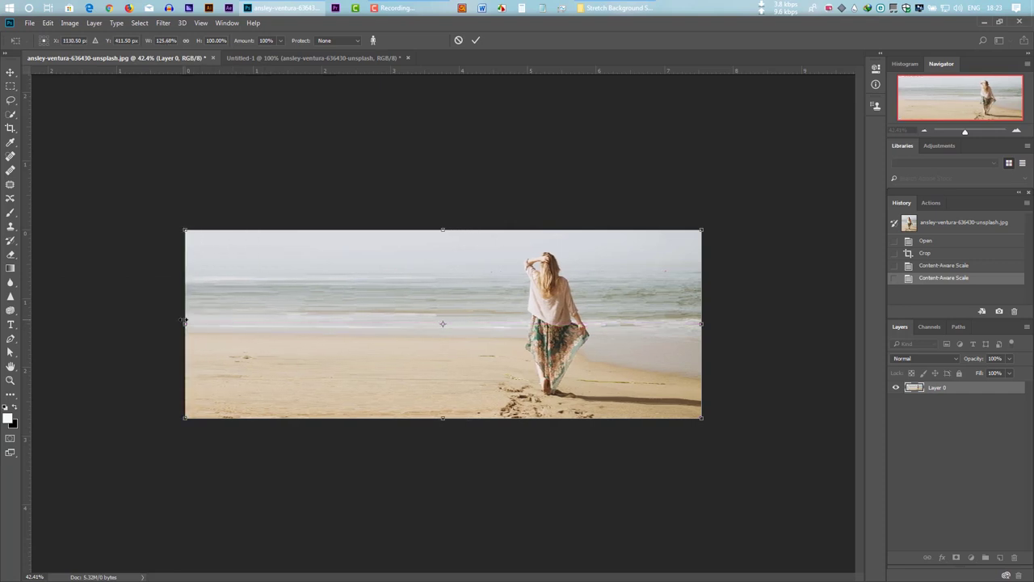
{"action": "key", "text": "Return"}
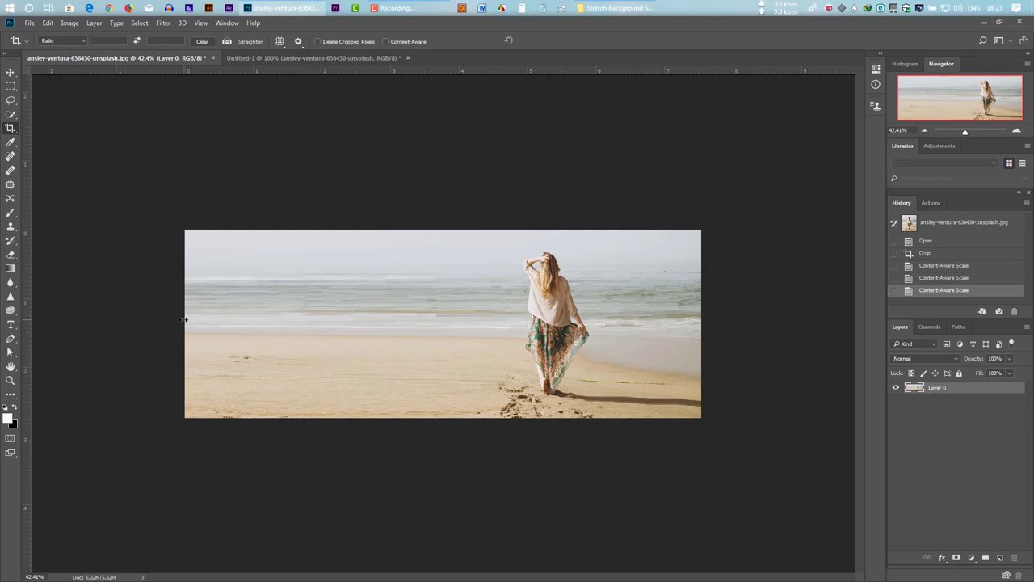
{"action": "left_click", "coordinate": [36, 24]}
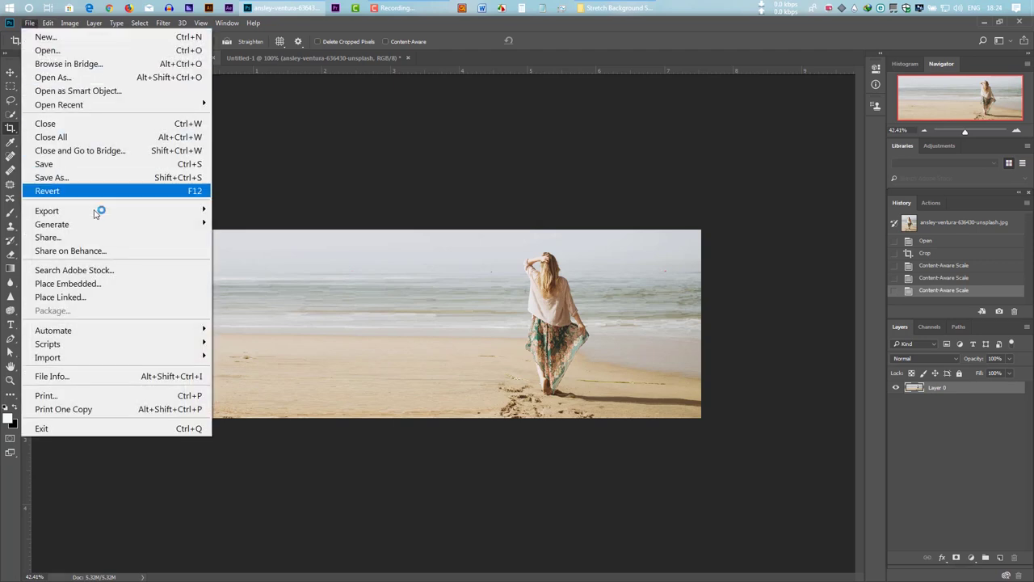
- Save the widened banner as a JPEG in the Desktop folder
{"action": "left_click", "coordinate": [75, 166]}
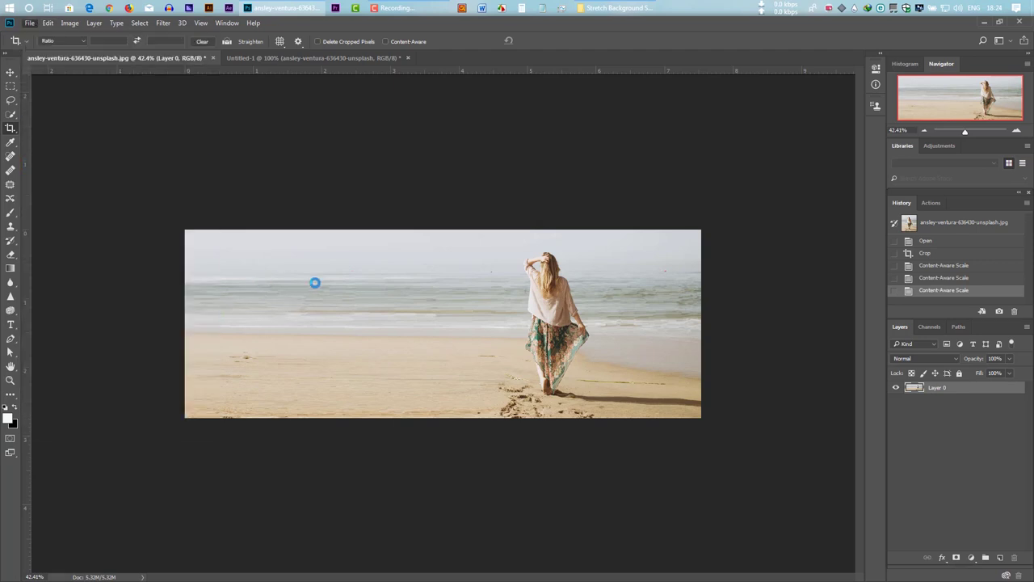
{"action": "left_click", "coordinate": [145, 265]}
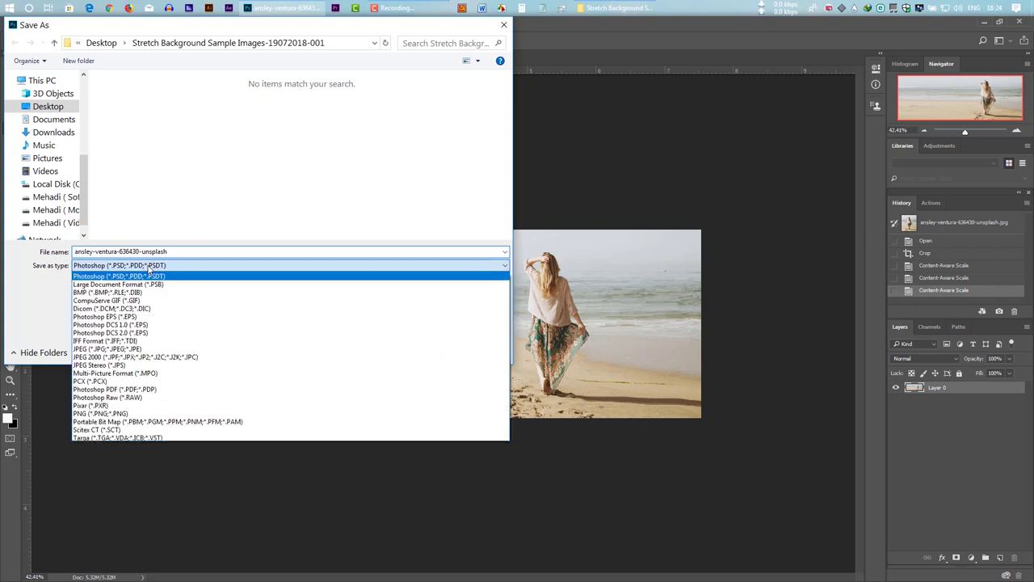
{"action": "left_click", "coordinate": [147, 349]}
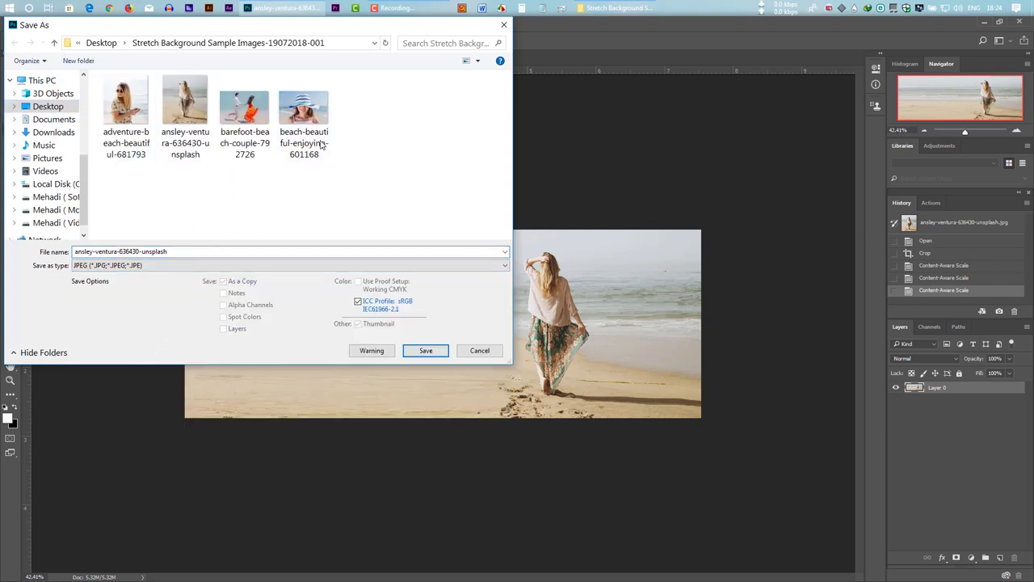
{"action": "left_click", "coordinate": [29, 109]}
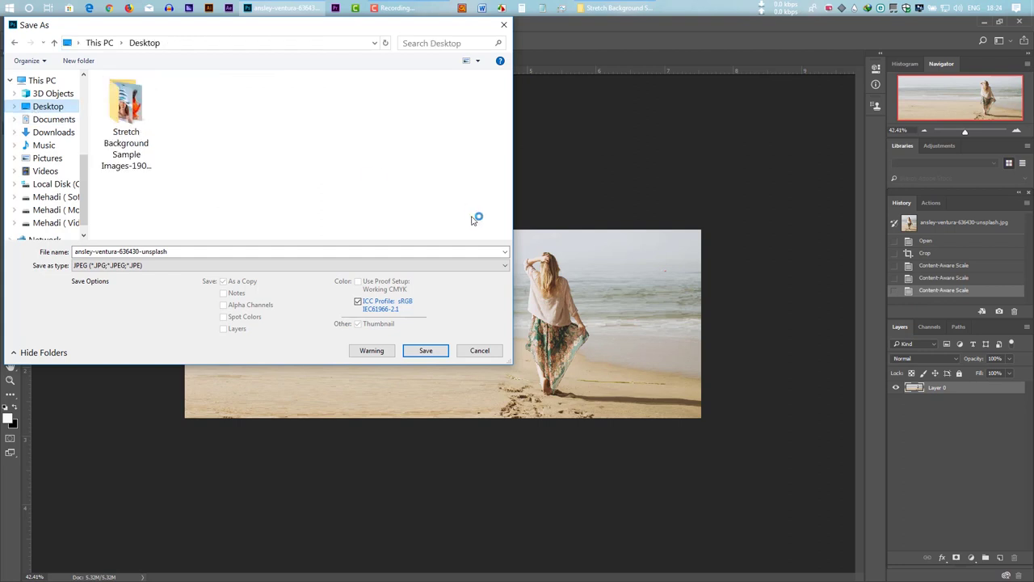
{"action": "left_click", "coordinate": [439, 352]}
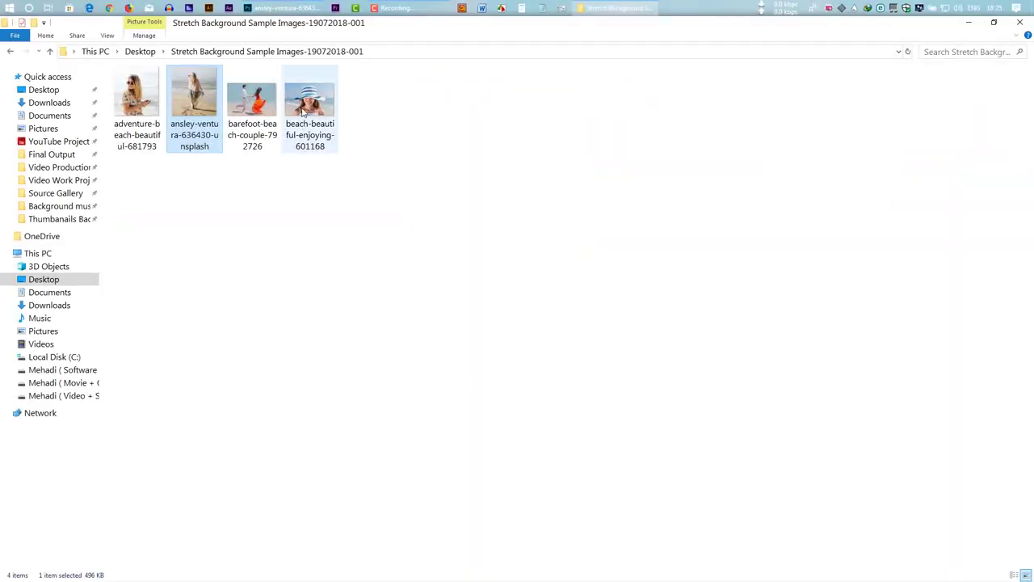
- Drag beach-beautiful-enjoying-601168.jpg onto Photoshop to open the hat portrait
{"action": "left_click_drag", "start_coordinate": [303, 113], "coordinate": [475, 57]}
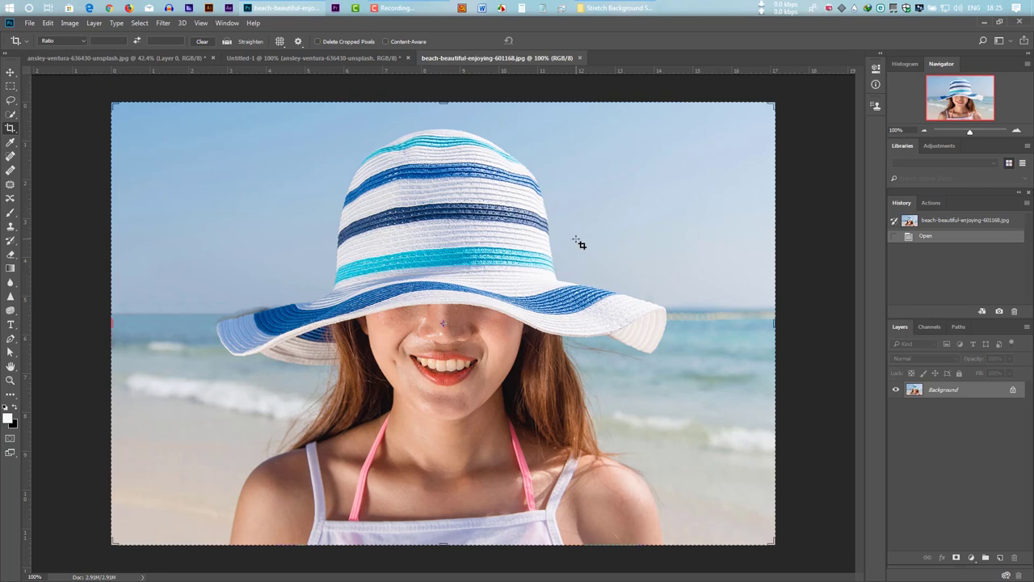
- Zoom the hat portrait out to about 35% and switch to the Crop tool
{"action": "left_click", "coordinate": [10, 71]}
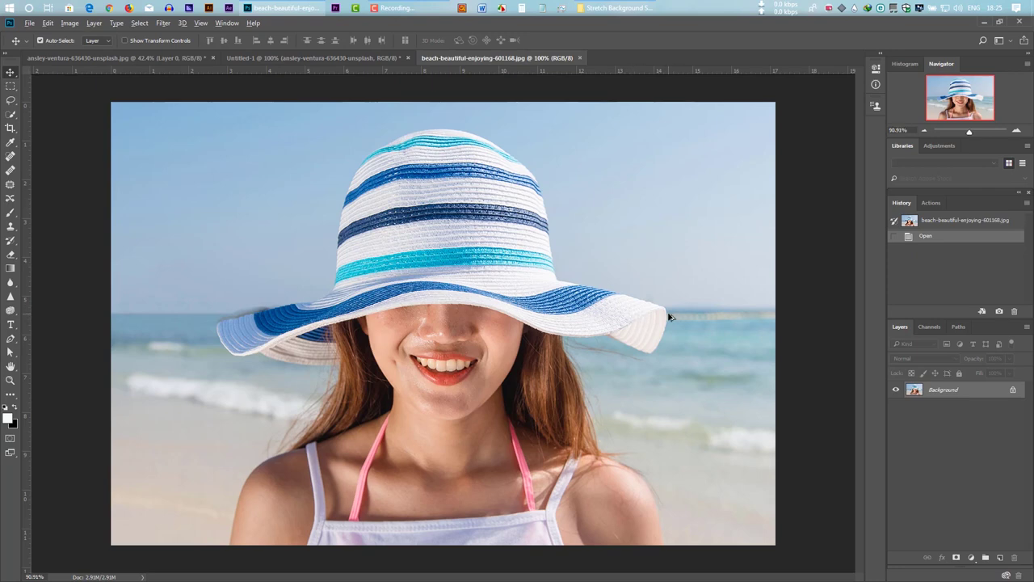
{"action": "scroll", "coordinate": [669, 317], "scroll_direction": "down", "scroll_amount": 10}
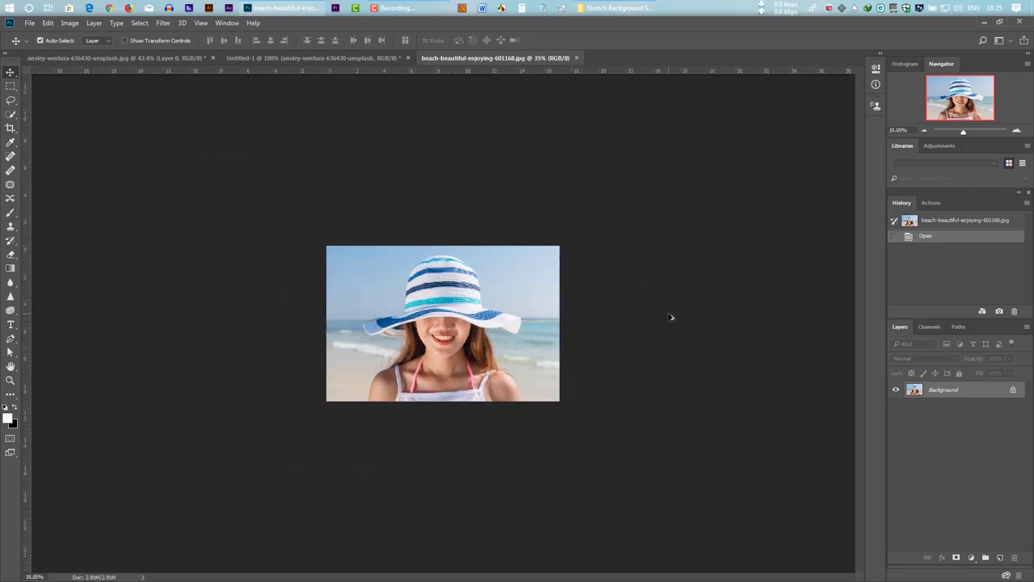
{"action": "scroll", "coordinate": [671, 317], "scroll_direction": "down", "scroll_amount": 1}
{"action": "scroll", "coordinate": [670, 317], "scroll_direction": "up", "scroll_amount": 1}
{"action": "key", "text": "c"}
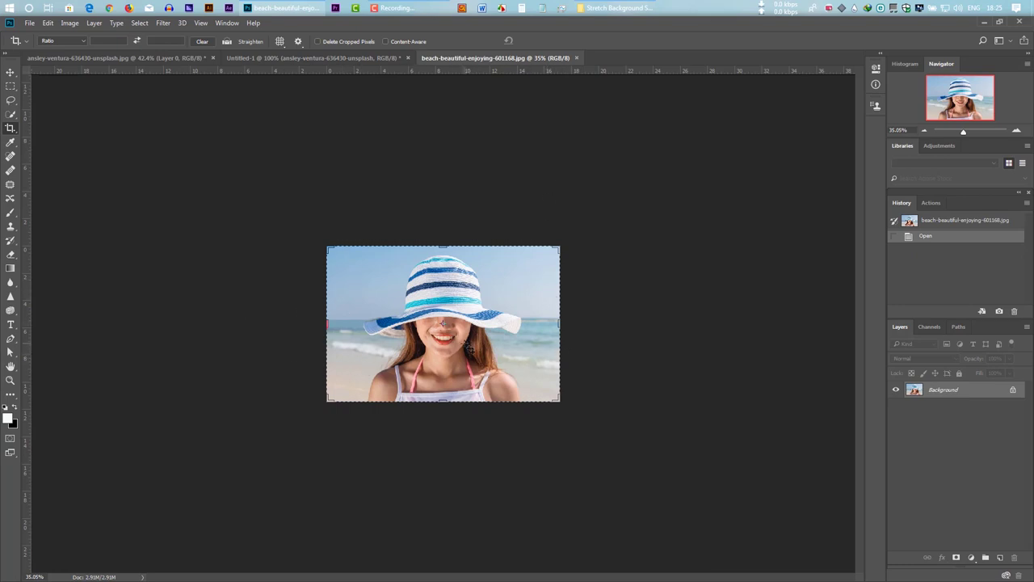
- Crop the hat portrait wider past both sides, leaving transparent strips left and right
{"action": "left_click_drag", "start_coordinate": [326, 324], "coordinate": [248, 322]}
{"action": "left_click_drag", "start_coordinate": [636, 327], "coordinate": [719, 344]}
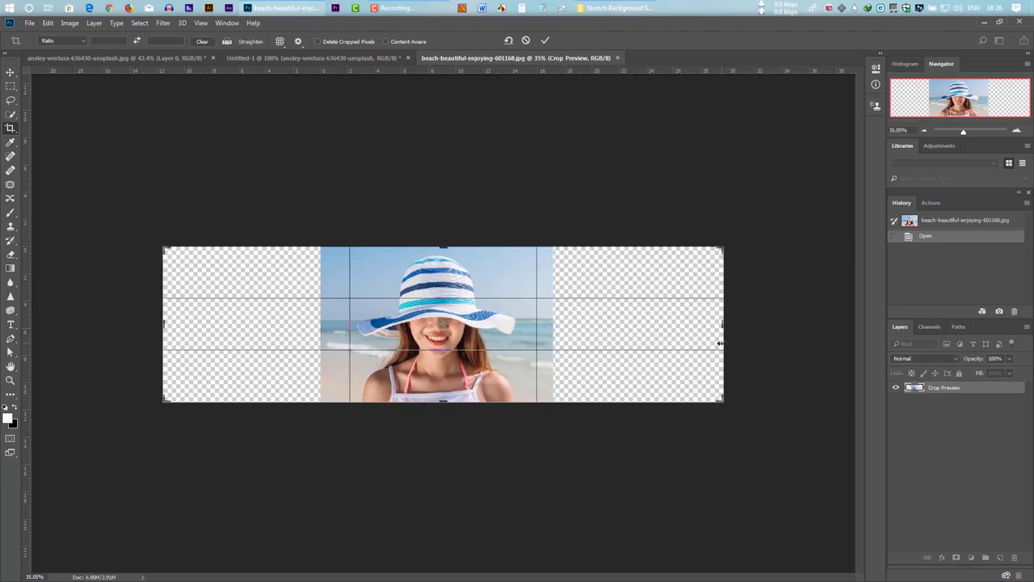
{"action": "key", "text": "Return"}
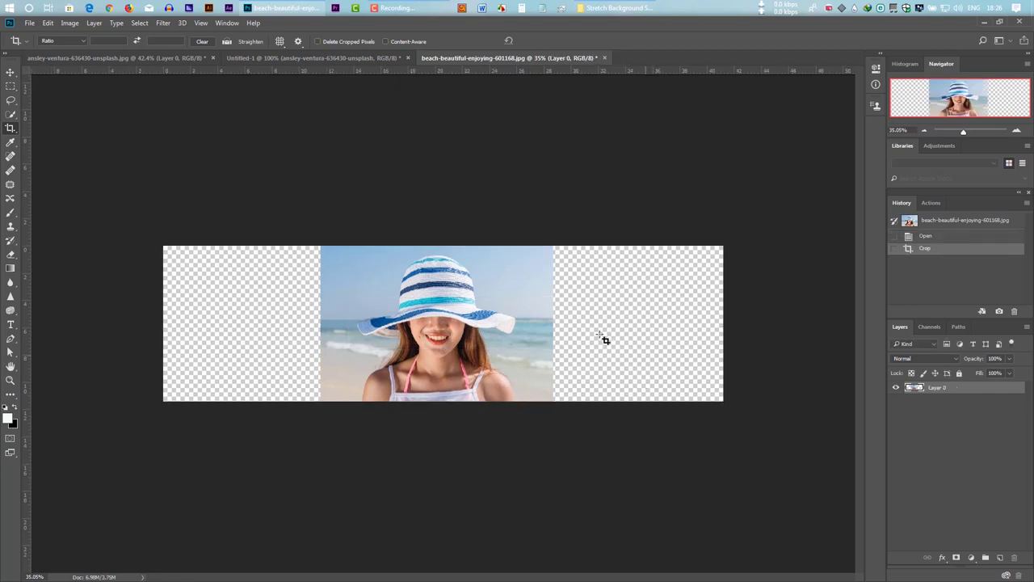
{"action": "left_click", "coordinate": [50, 24]}
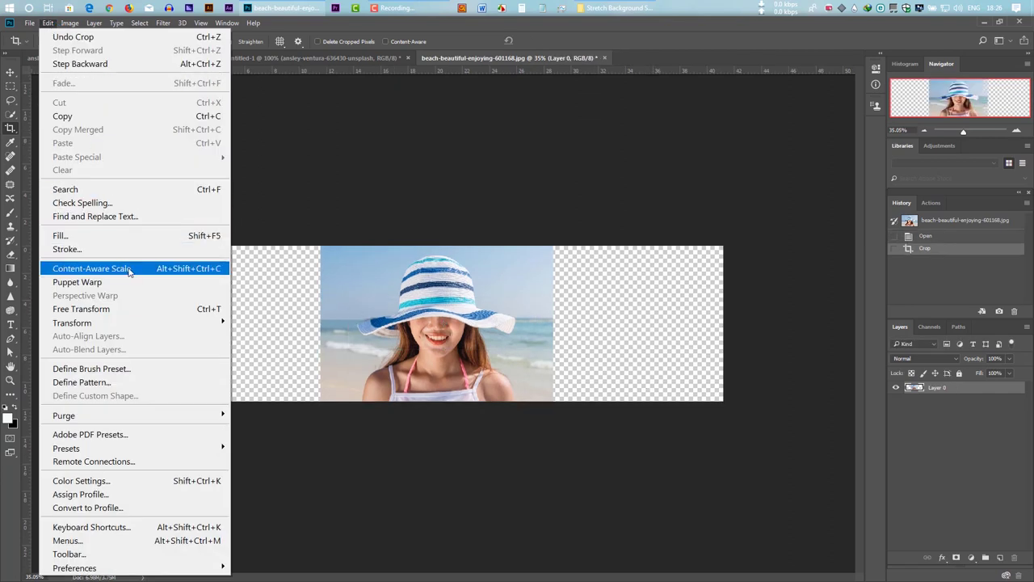
- Content-aware scale the hat portrait leftward twice, stretching it into the empty left strip
{"action": "left_click", "coordinate": [91, 268]}
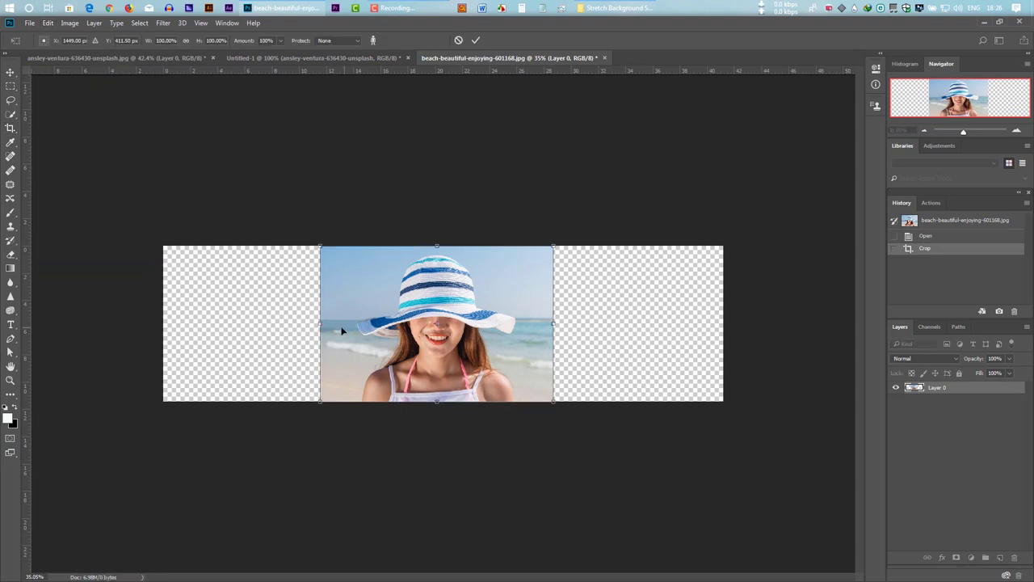
{"action": "left_click_drag", "start_coordinate": [322, 324], "coordinate": [261, 317]}
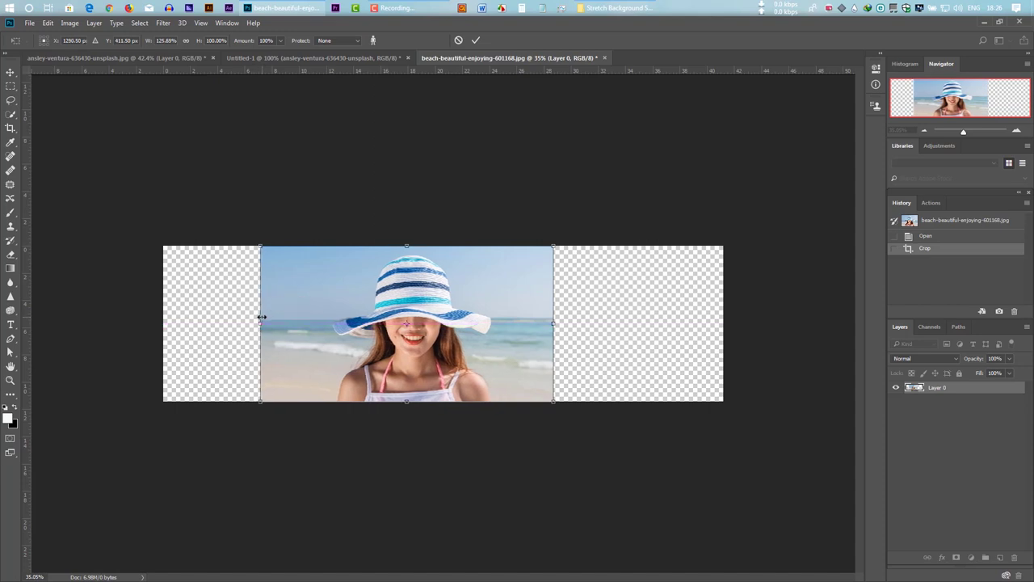
{"action": "key", "text": "Return"}
{"action": "left_click", "coordinate": [47, 22]}
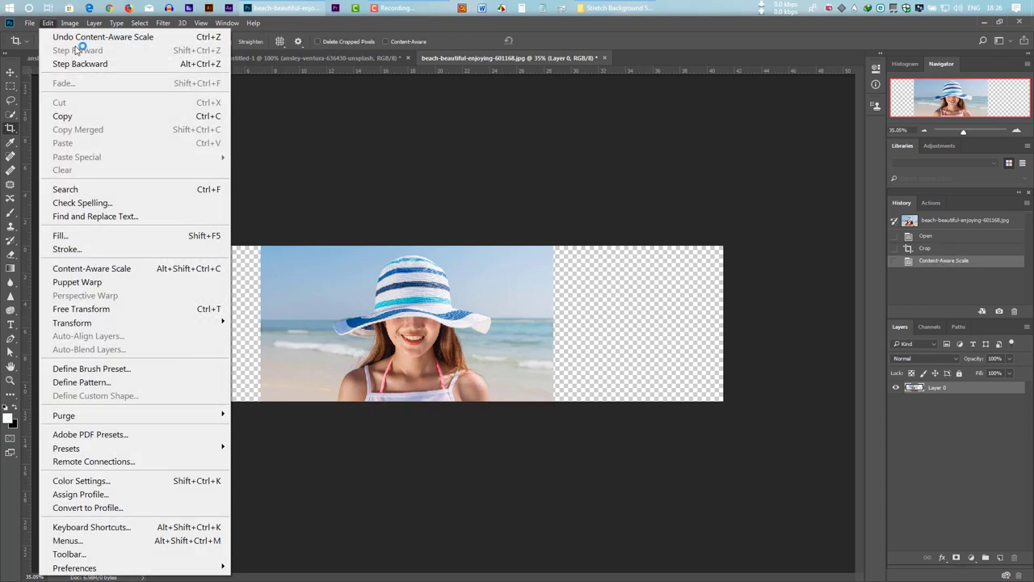
{"action": "left_click", "coordinate": [173, 270]}
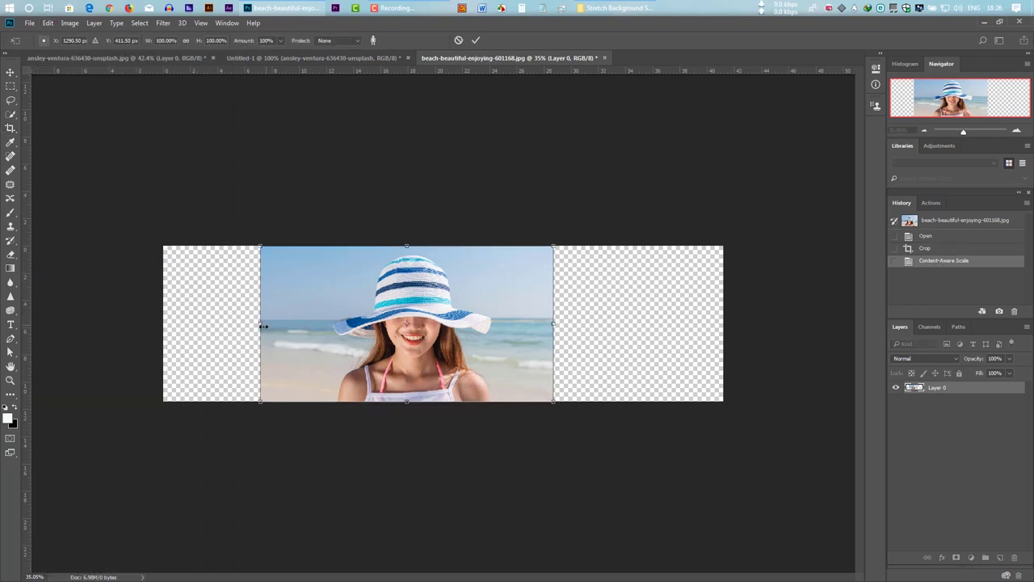
{"action": "left_click_drag", "start_coordinate": [254, 325], "coordinate": [221, 323]}
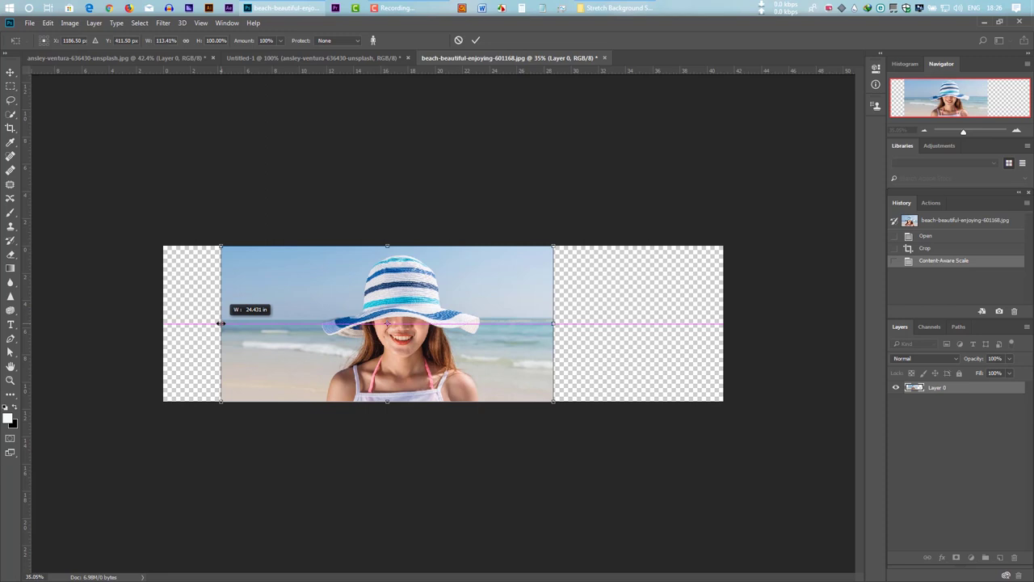
{"action": "left_click_drag", "start_coordinate": [221, 323], "coordinate": [221, 324]}
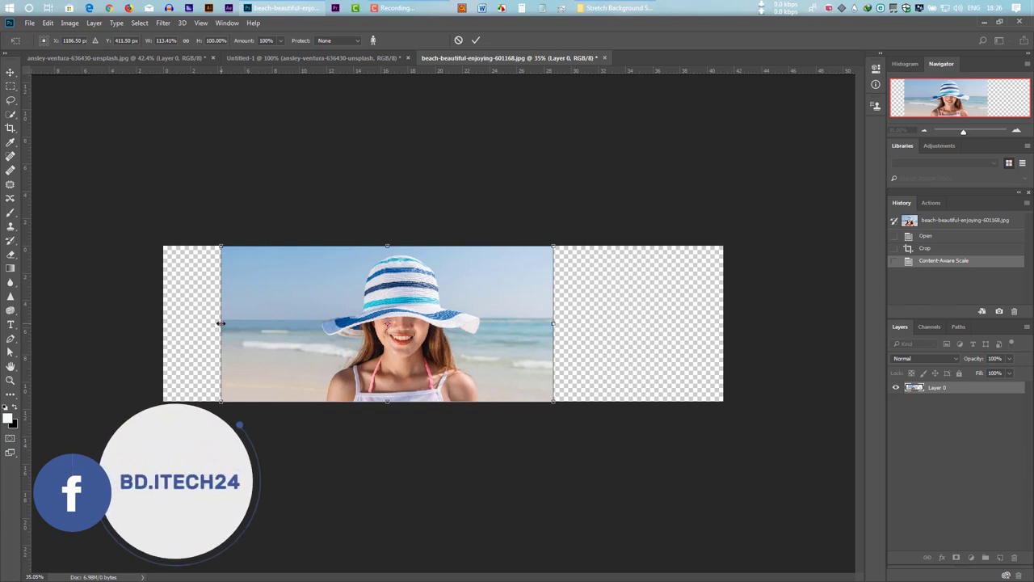
{"action": "key", "text": "Return"}
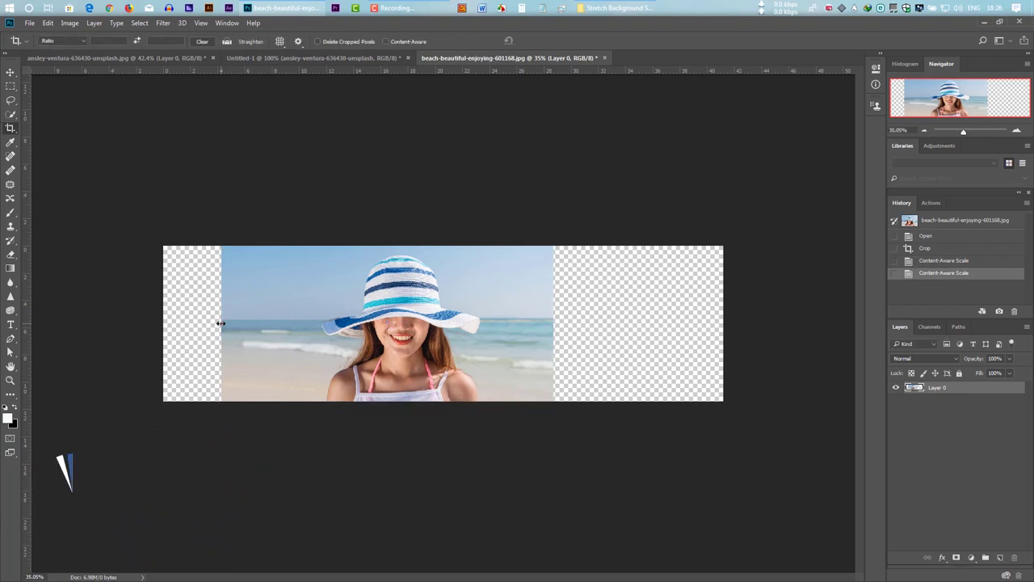
{"action": "left_click", "coordinate": [11, 85]}
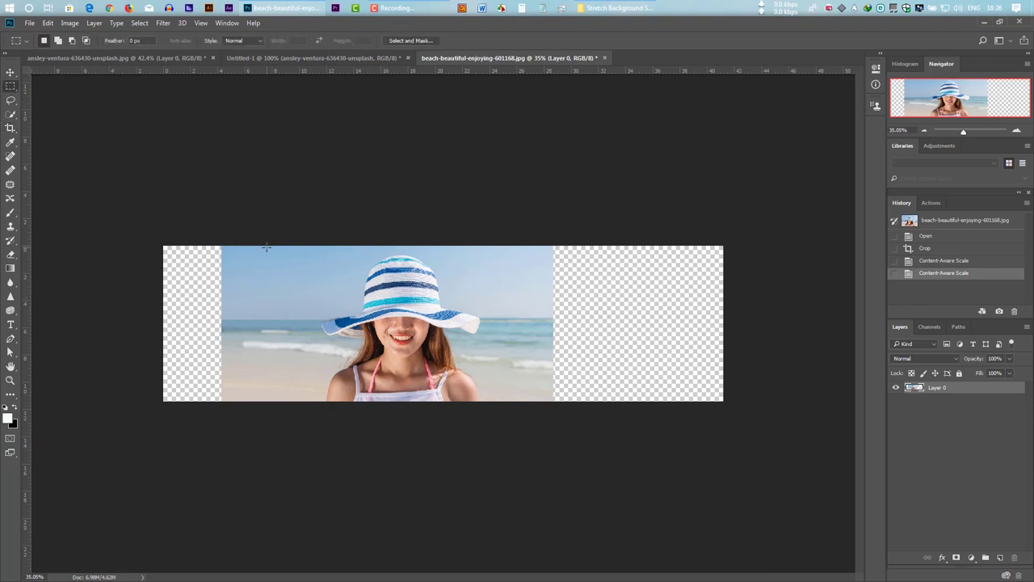
- Select the photo's left-edge strip and content-aware scale it out to the canvas's left edge
{"action": "left_click_drag", "start_coordinate": [265, 245], "coordinate": [218, 403]}
{"action": "left_click", "coordinate": [47, 24]}
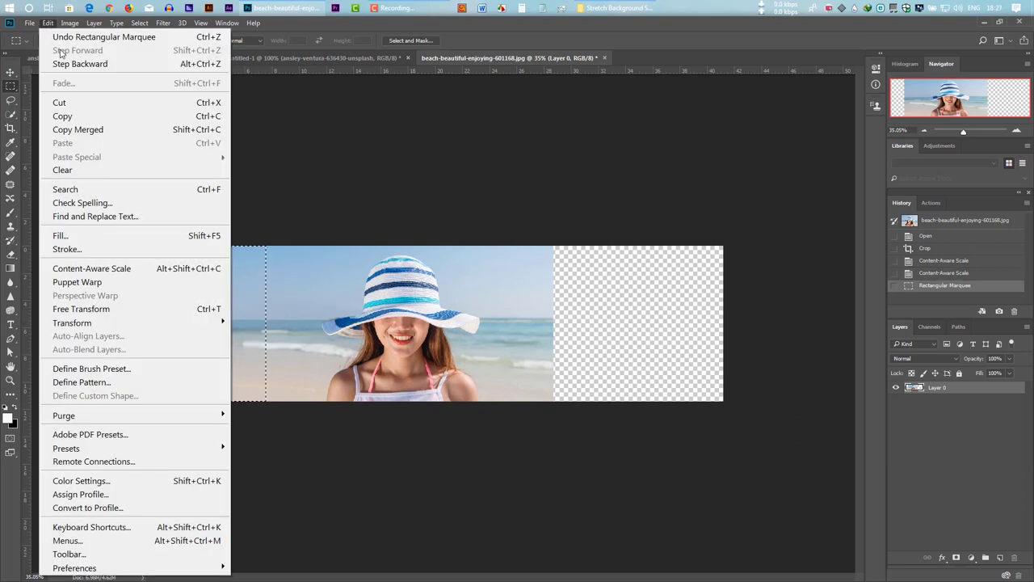
{"action": "left_click", "coordinate": [123, 275]}
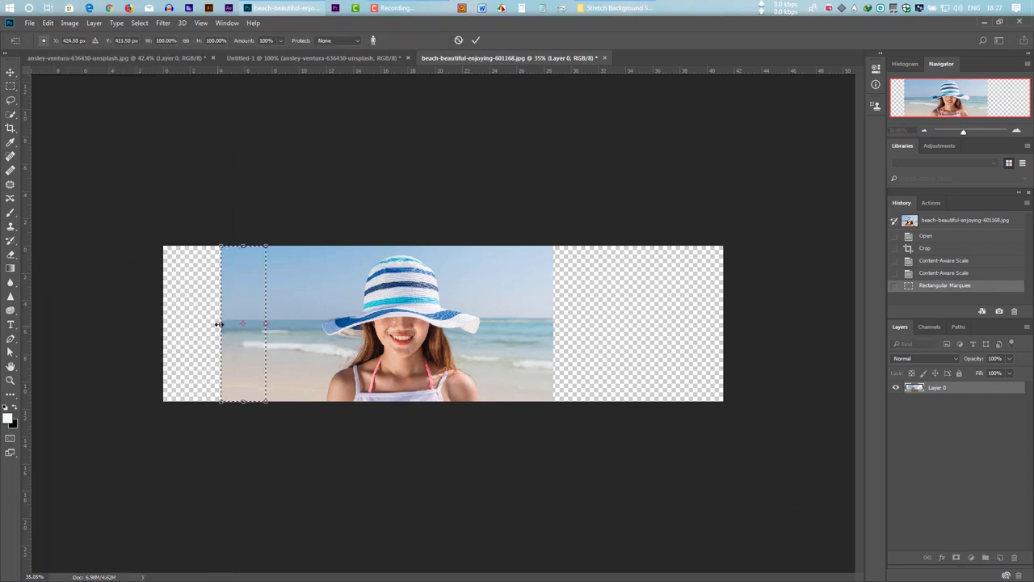
{"action": "left_click_drag", "start_coordinate": [222, 324], "coordinate": [163, 324]}
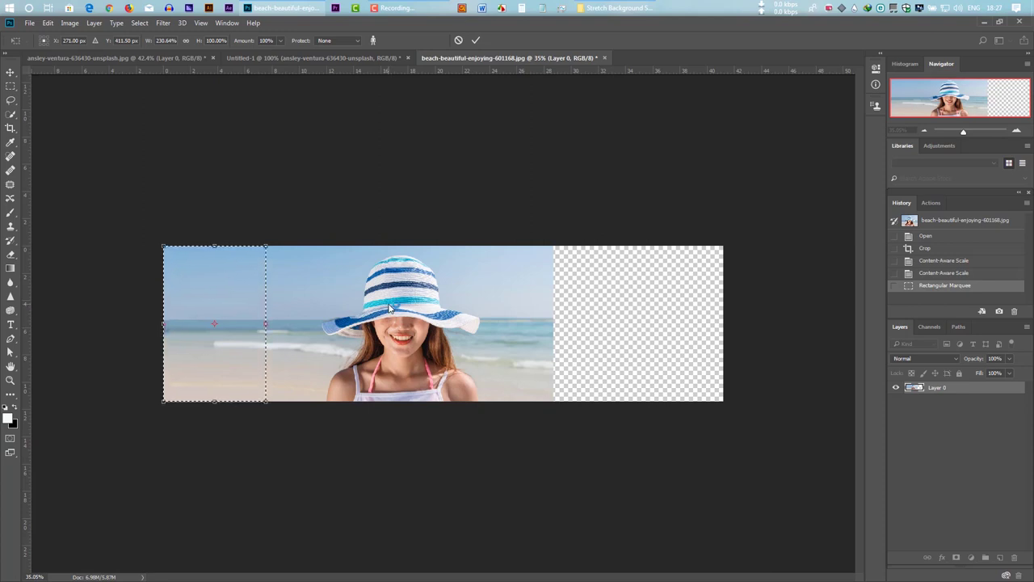
{"action": "key", "text": "Return"}
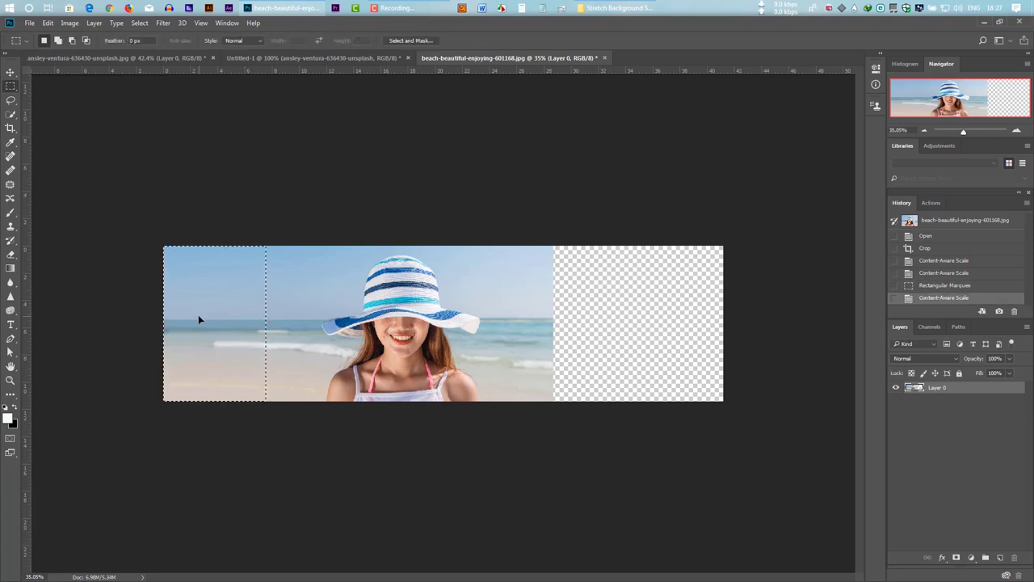
{"action": "key", "text": "ctrl+d"}
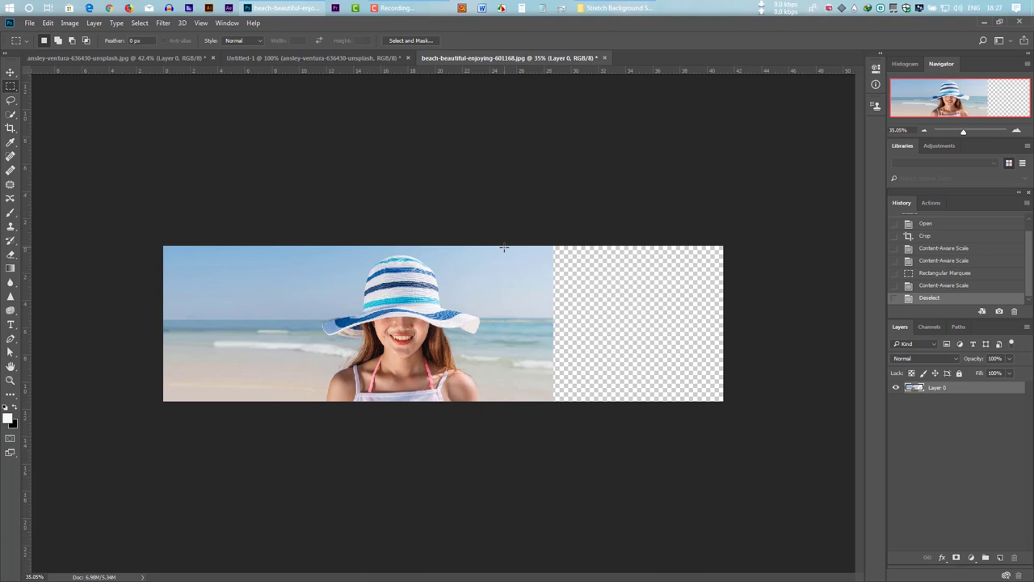
{"action": "left_click_drag", "start_coordinate": [502, 246], "coordinate": [555, 401]}
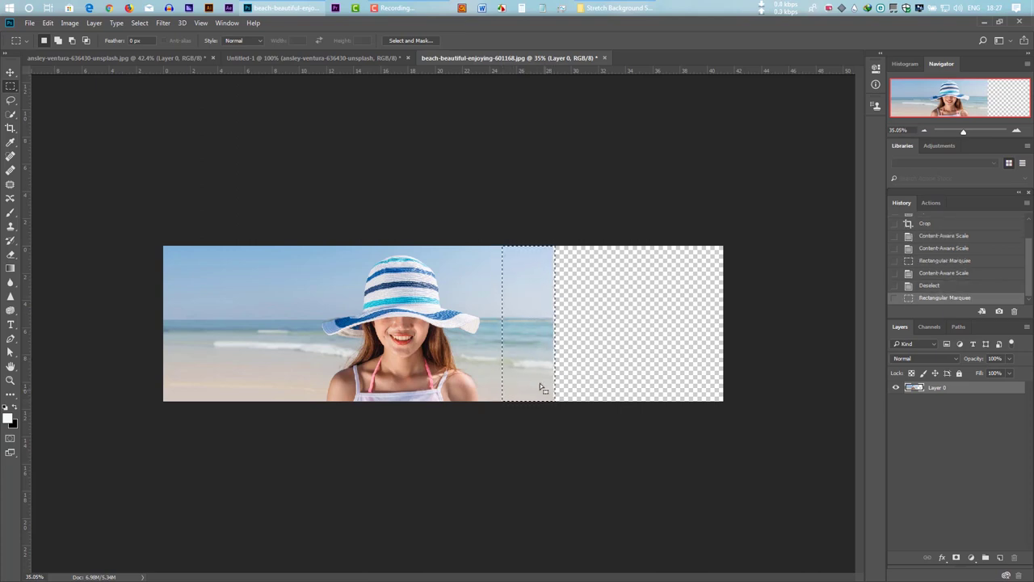
- Content-aware scale the selected right strip partway into the transparent area, then deselect
{"action": "left_click", "coordinate": [47, 22]}
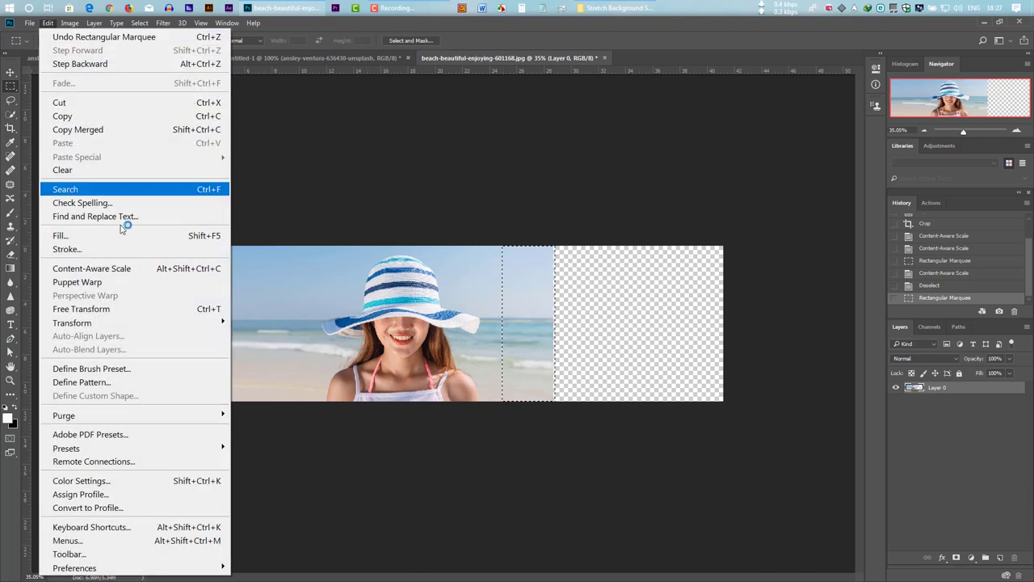
{"action": "left_click", "coordinate": [135, 269]}
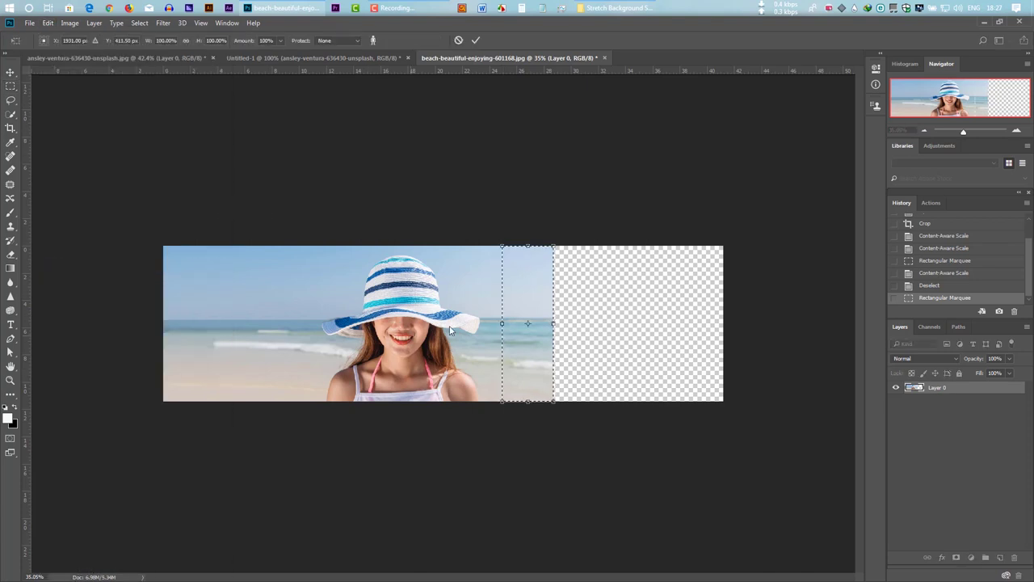
{"action": "left_click_drag", "start_coordinate": [557, 322], "coordinate": [644, 332]}
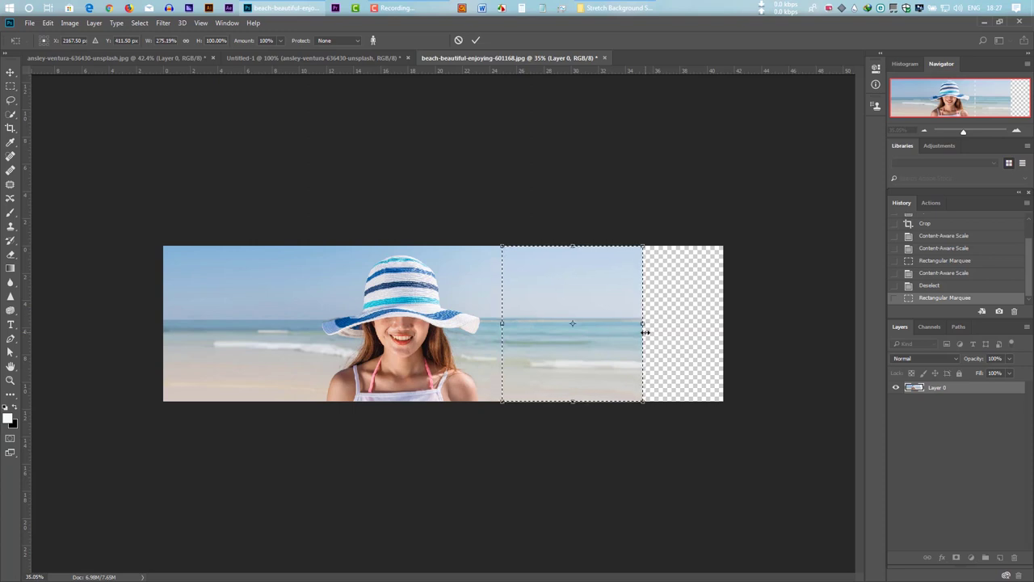
{"action": "key", "text": "Return"}
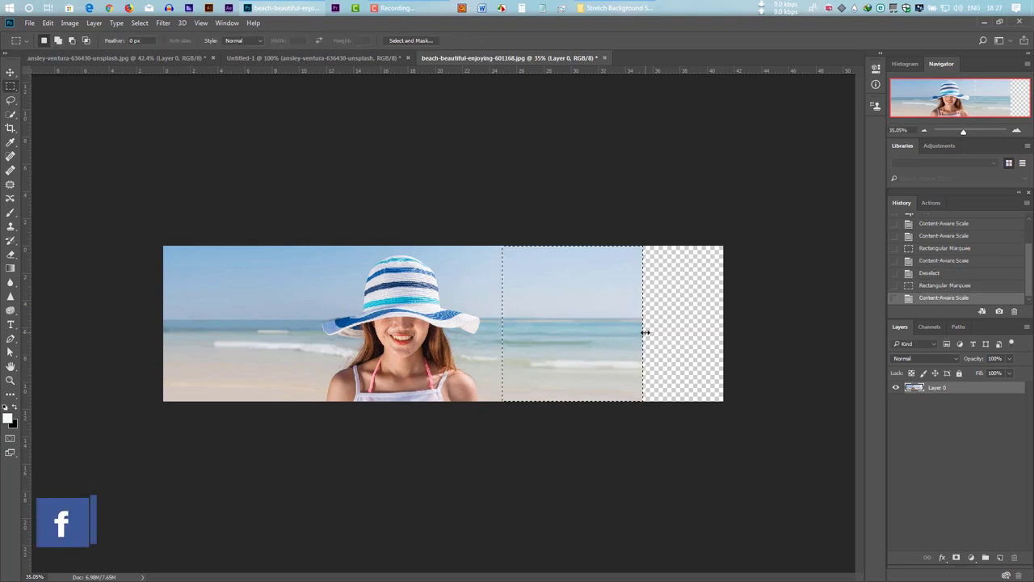
{"action": "key", "text": "ctrl+d"}
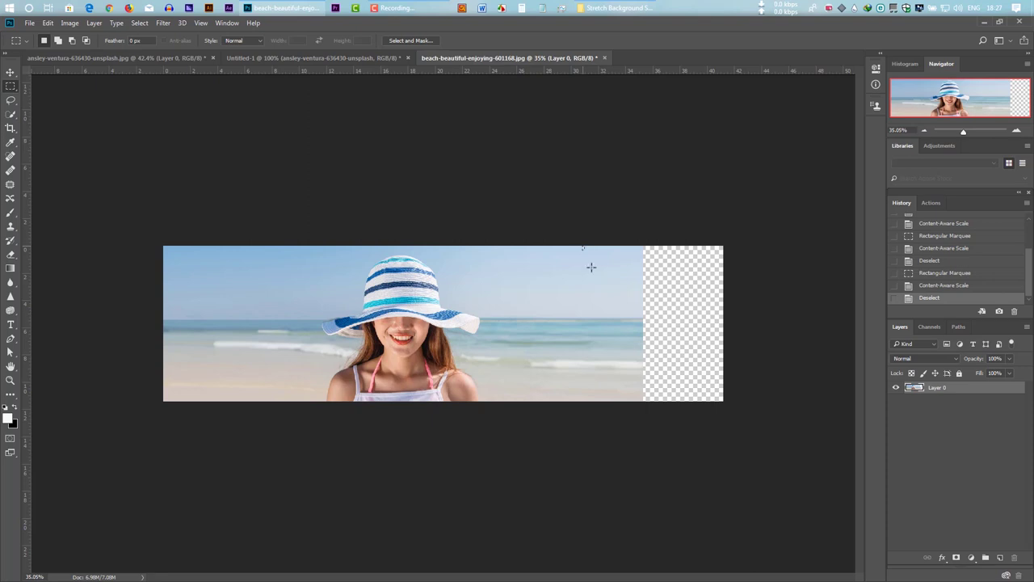
- Select the new right-edge strip and content-aware scale it to the banner's right edge
{"action": "left_click_drag", "start_coordinate": [583, 245], "coordinate": [646, 401]}
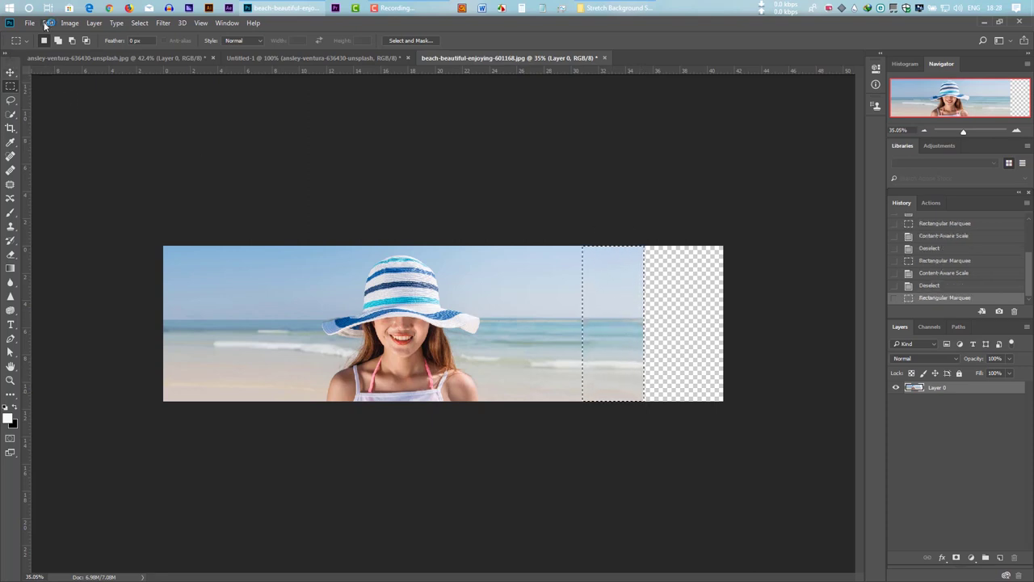
{"action": "left_click", "coordinate": [47, 23]}
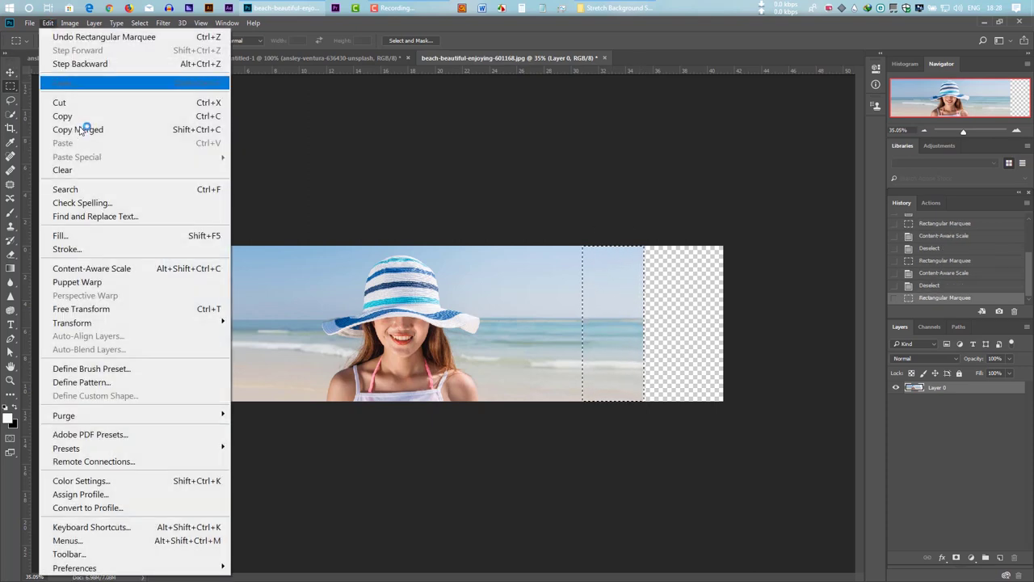
{"action": "left_click", "coordinate": [115, 268]}
{"action": "left_click_drag", "start_coordinate": [644, 323], "coordinate": [725, 332]}
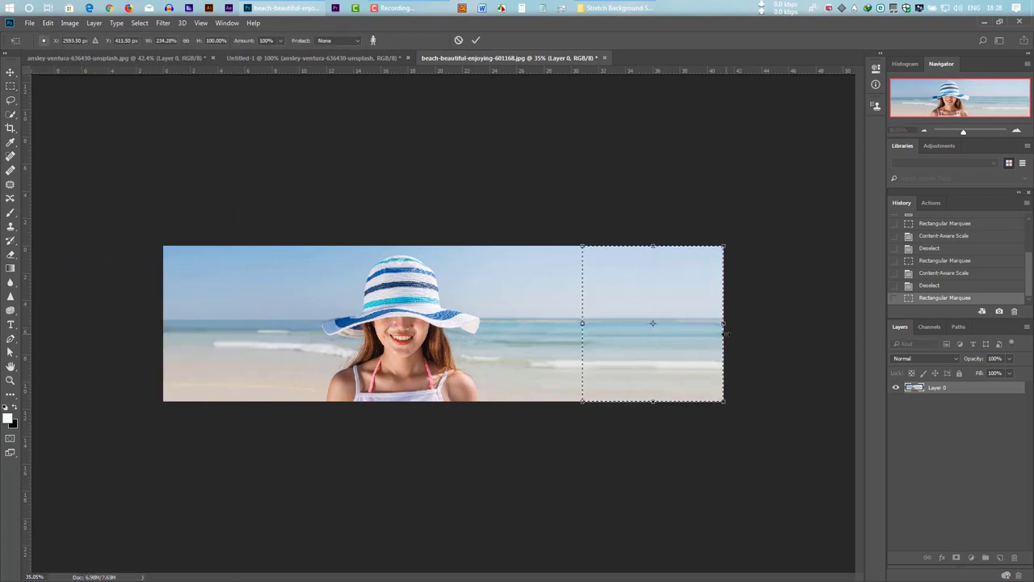
{"action": "key", "text": "Return"}
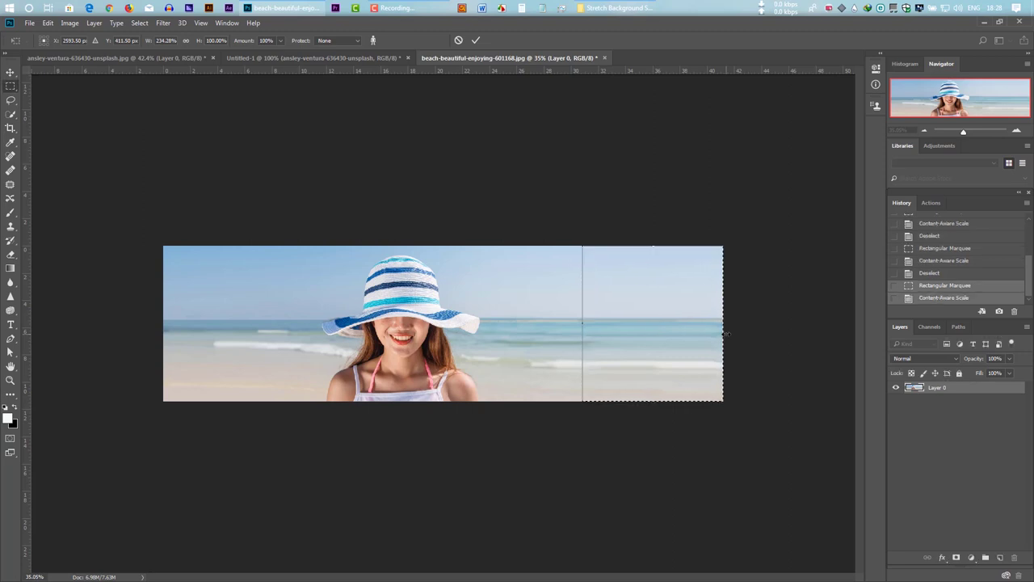
{"action": "key", "text": "ctrl+d"}
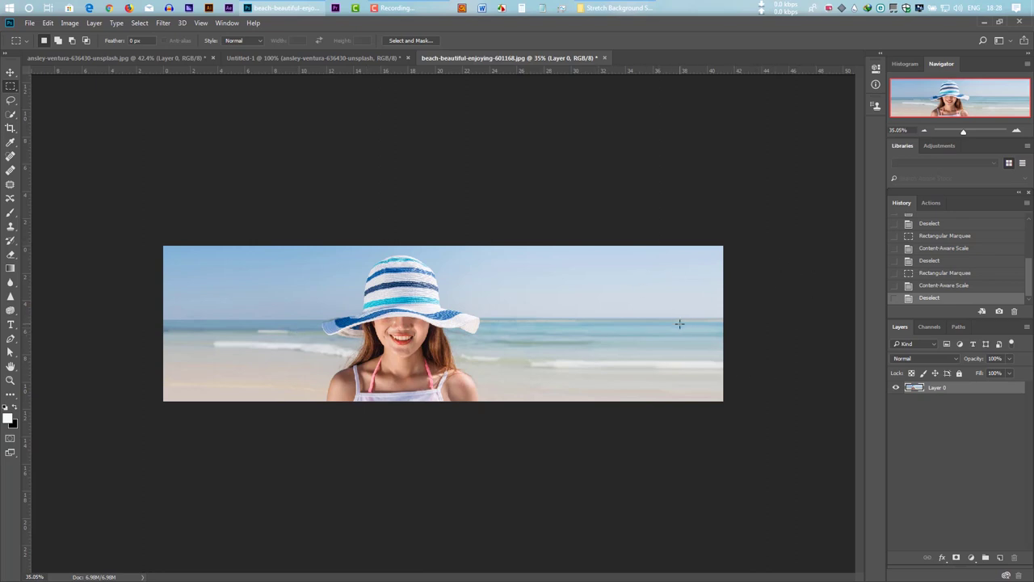
{"action": "left_click", "coordinate": [11, 71]}
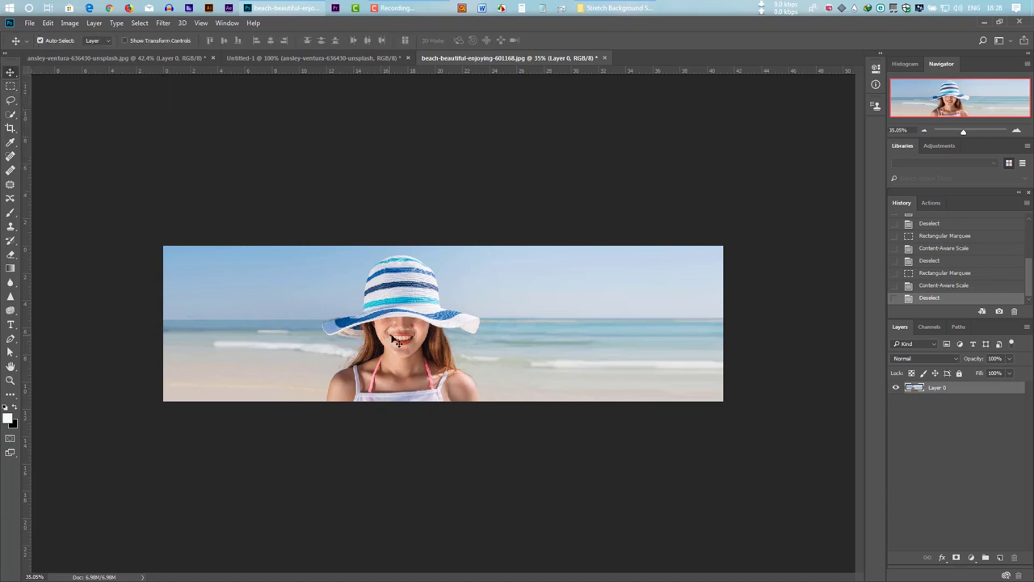
- Move the photo right, then content-aware scale its left strip to fill the left gap
{"action": "left_click_drag", "start_coordinate": [397, 342], "coordinate": [430, 337]}
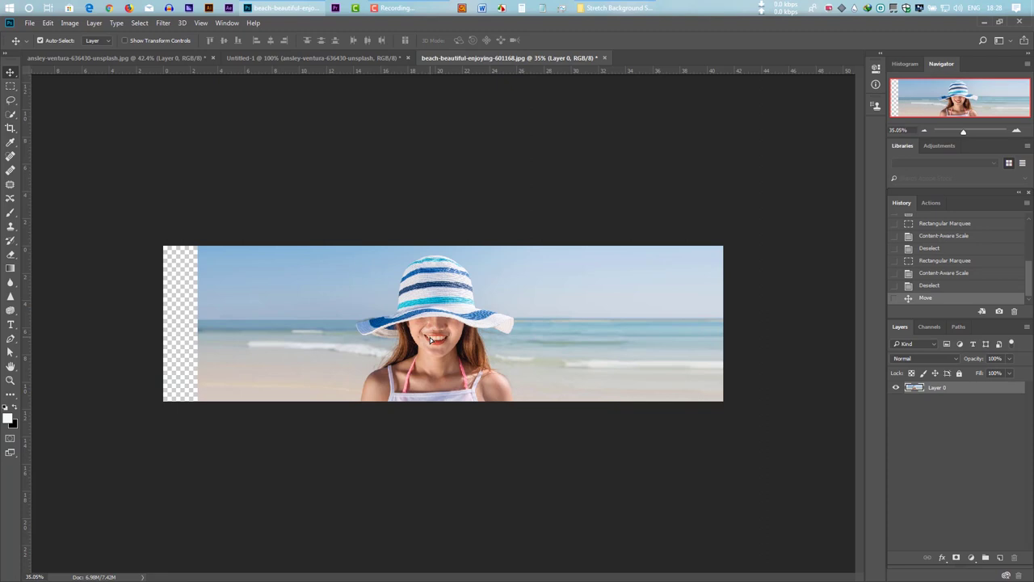
{"action": "left_click", "coordinate": [11, 85]}
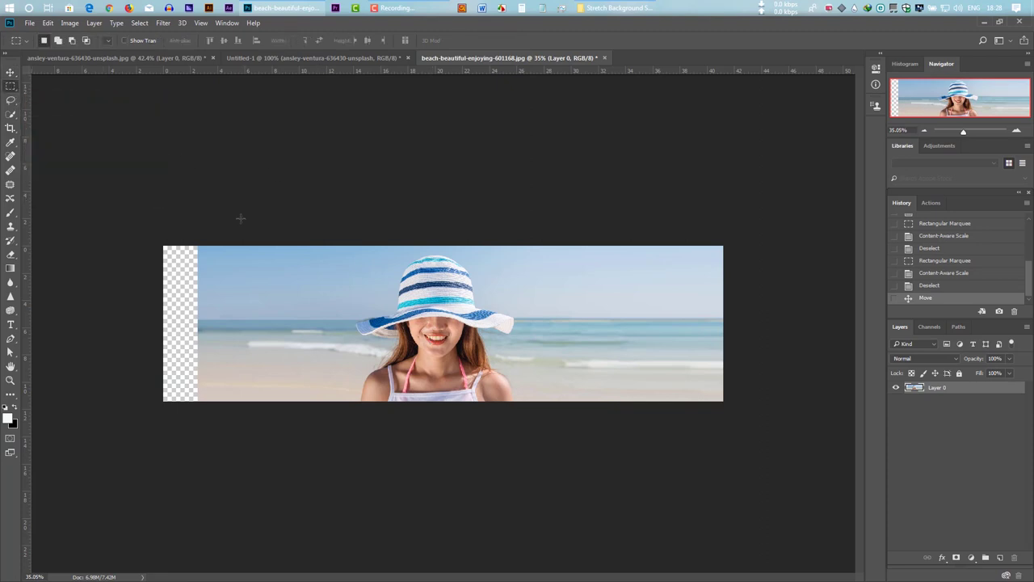
{"action": "mouse_move", "coordinate": [265, 245]}
{"action": "left_mouse_down"}
{"action": "mouse_move", "coordinate": [161, 376]}
{"action": "mouse_move", "coordinate": [197, 401]}
{"action": "left_mouse_up"}
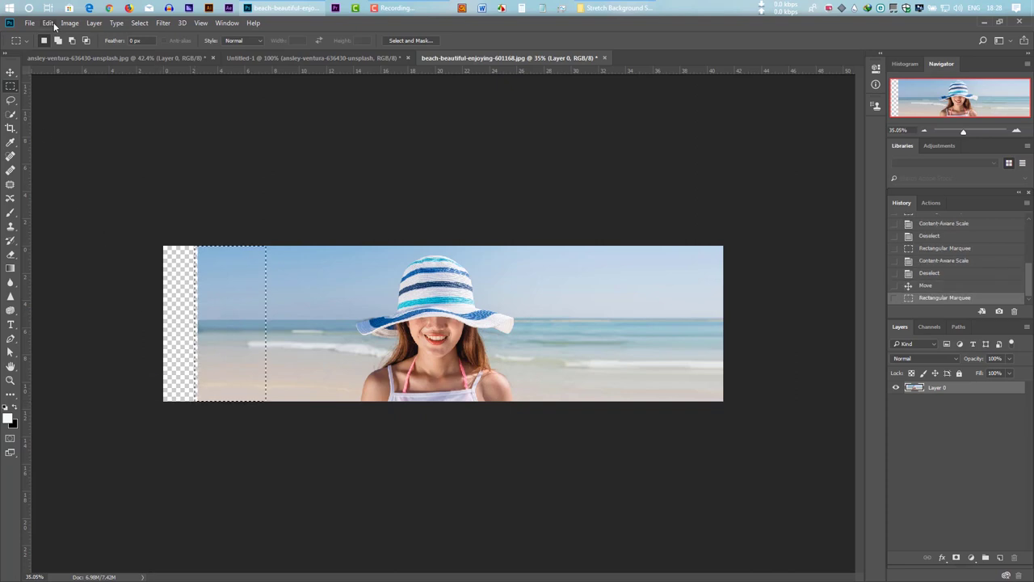
{"action": "left_click", "coordinate": [48, 22]}
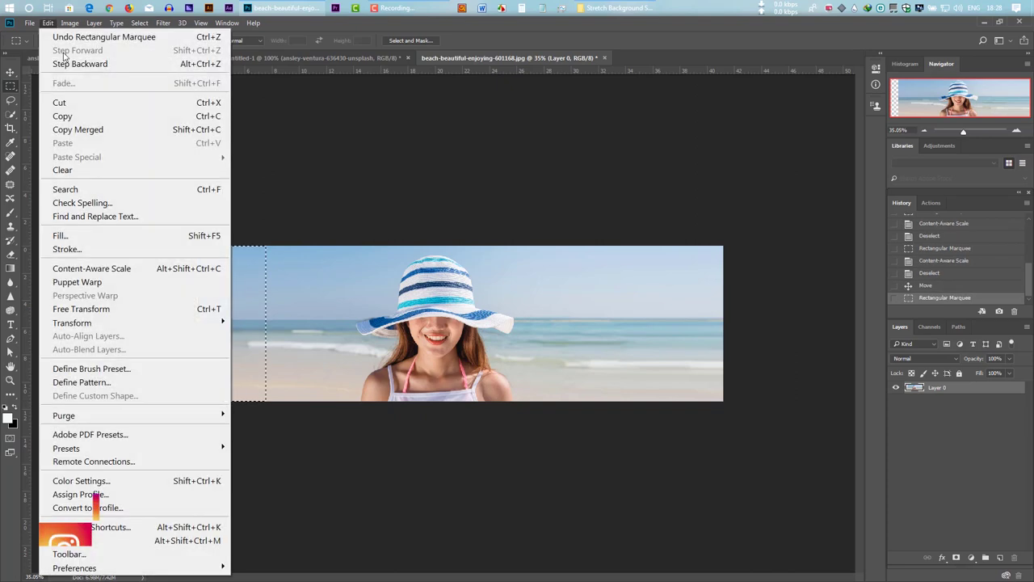
{"action": "left_click", "coordinate": [111, 267]}
{"action": "left_click_drag", "start_coordinate": [198, 324], "coordinate": [167, 325]}
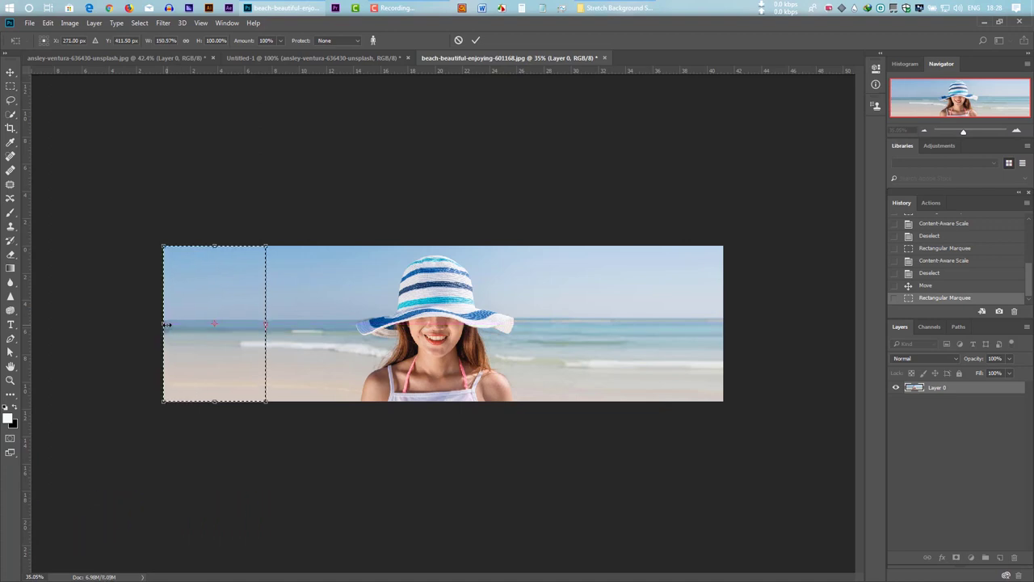
{"action": "key", "text": "Return"}
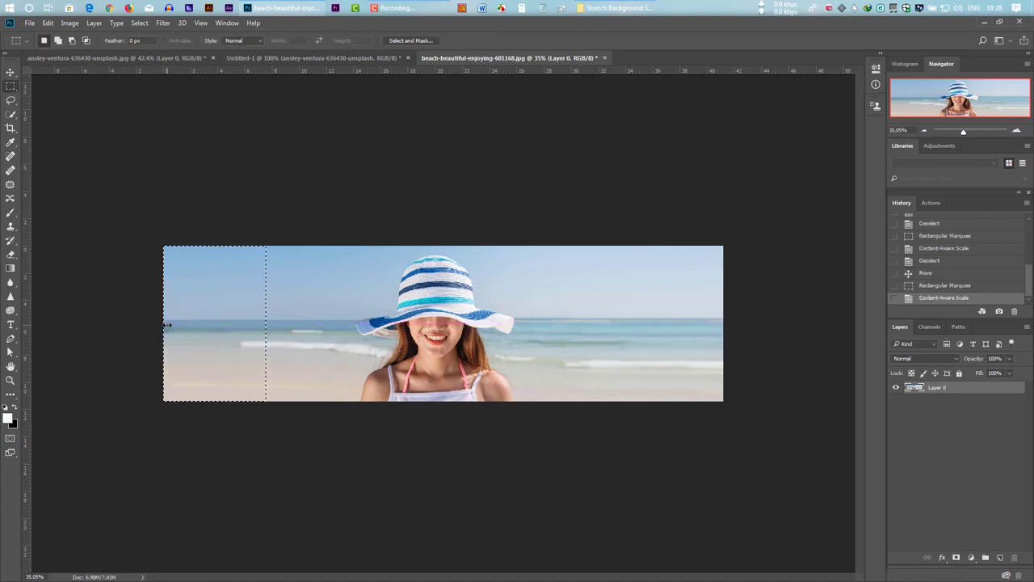
{"action": "key", "text": "ctrl+d"}
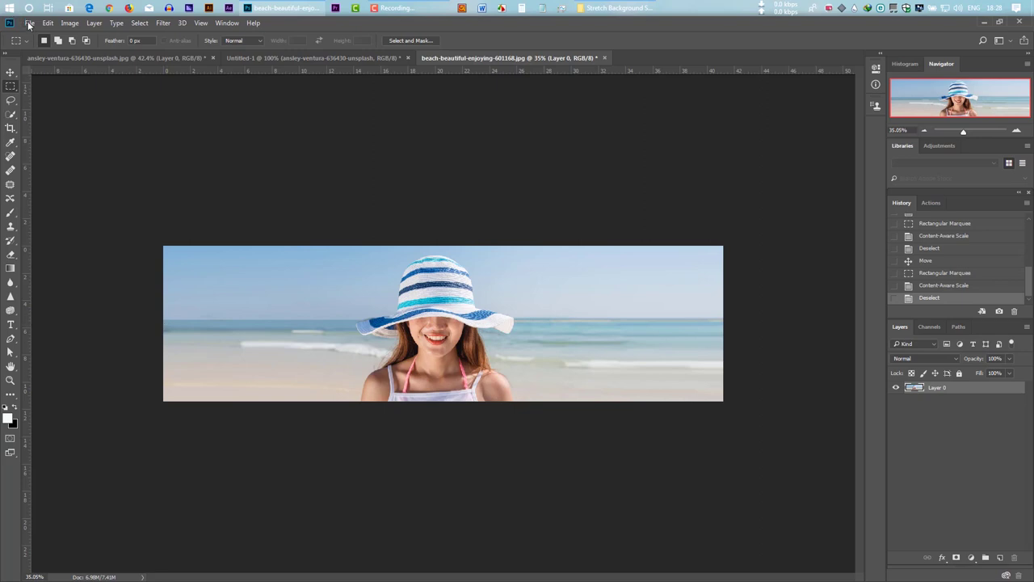
- Save the banner to the Desktop as JPEG beach-beautiful-enjoying-601168 at quality 12
{"action": "left_click", "coordinate": [36, 25]}
{"action": "left_click", "coordinate": [93, 173]}
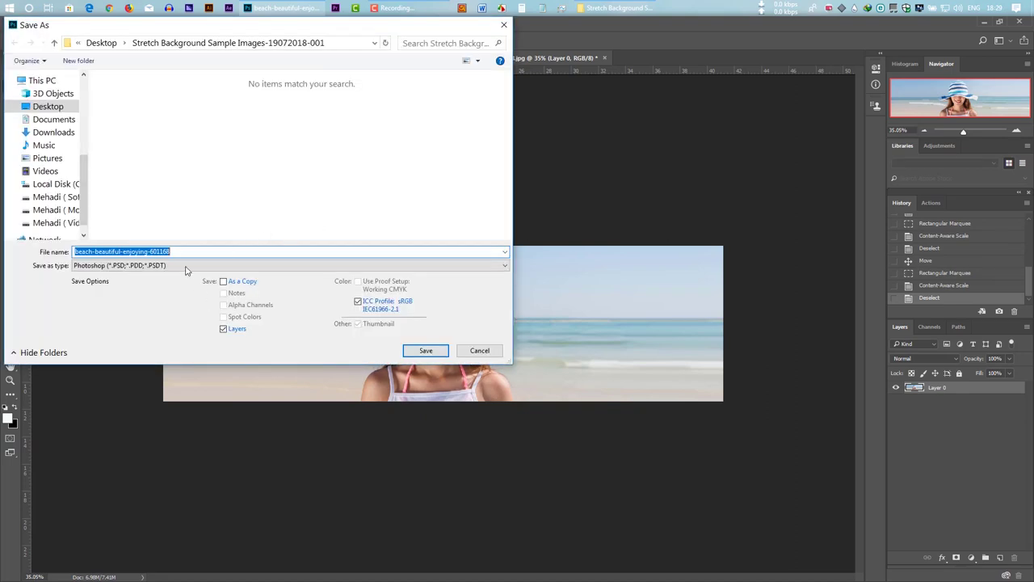
{"action": "left_click", "coordinate": [182, 266]}
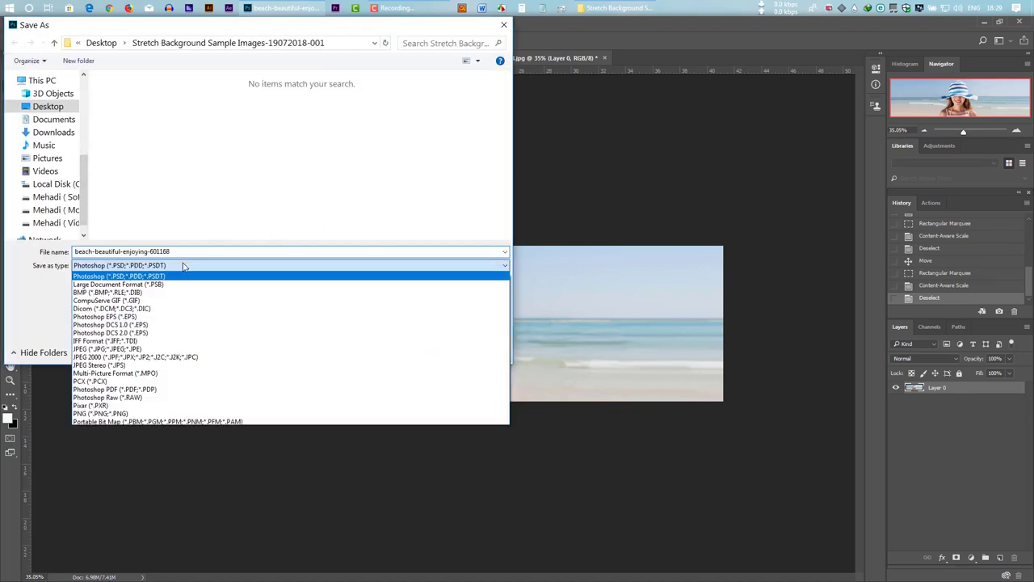
{"action": "left_click", "coordinate": [175, 350]}
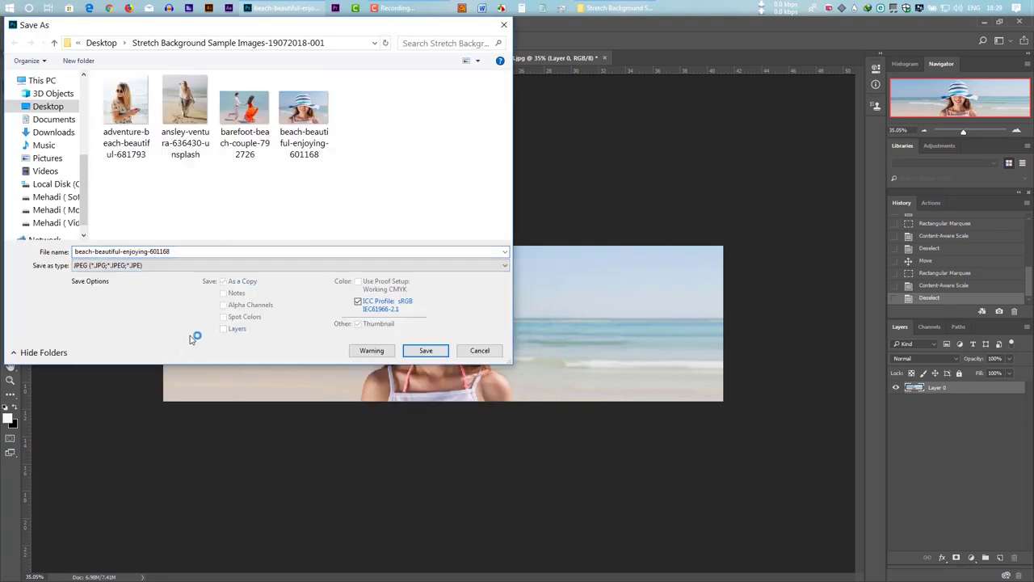
{"action": "left_click", "coordinate": [54, 107]}
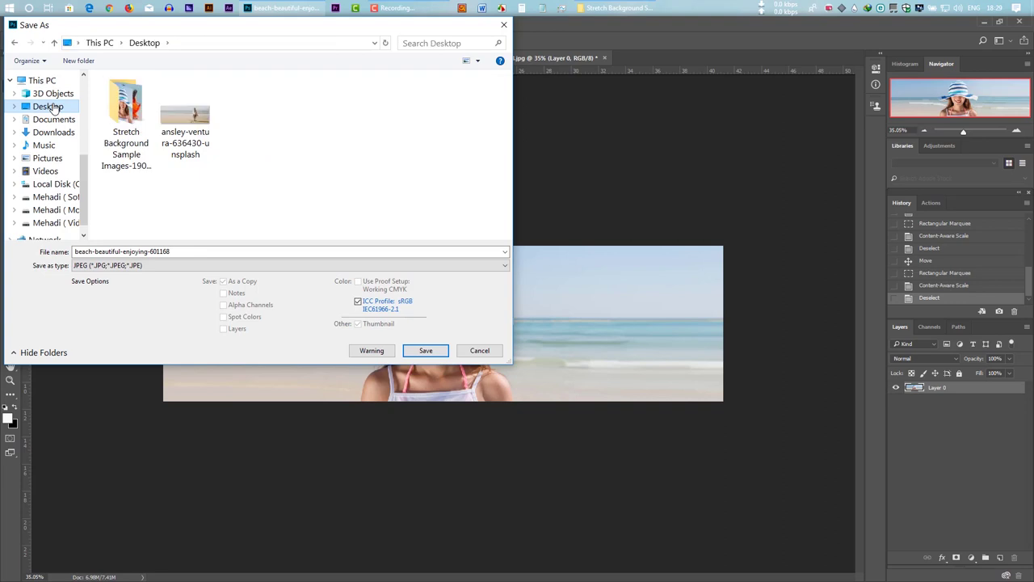
{"action": "left_click", "coordinate": [426, 350]}
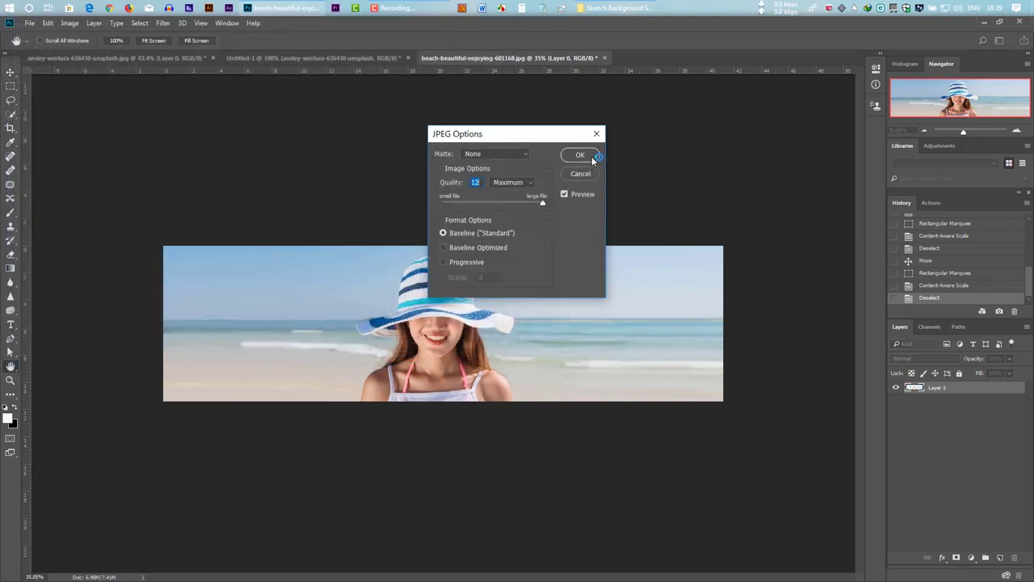
{"action": "left_click", "coordinate": [588, 159]}
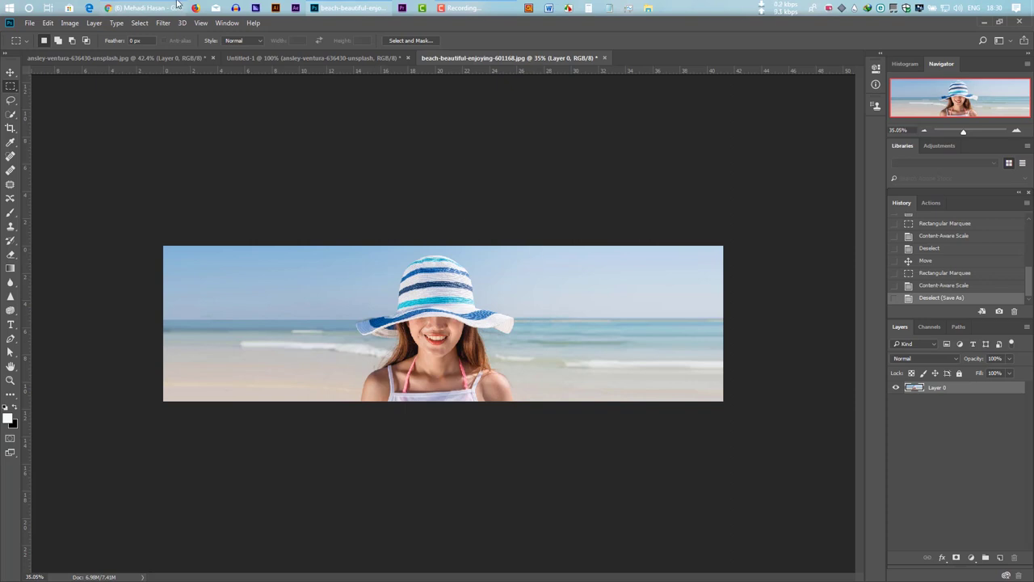
- In Facebook, upload ansley-ventura-636430-unsplash as a new profile cover photo
{"action": "left_click", "coordinate": [148, 5]}
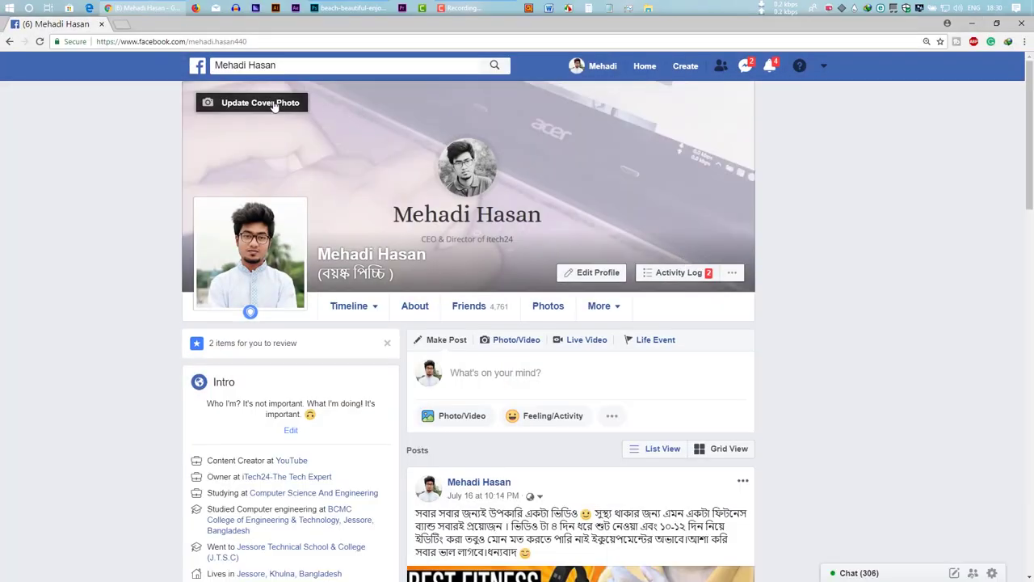
{"action": "left_click", "coordinate": [274, 106]}
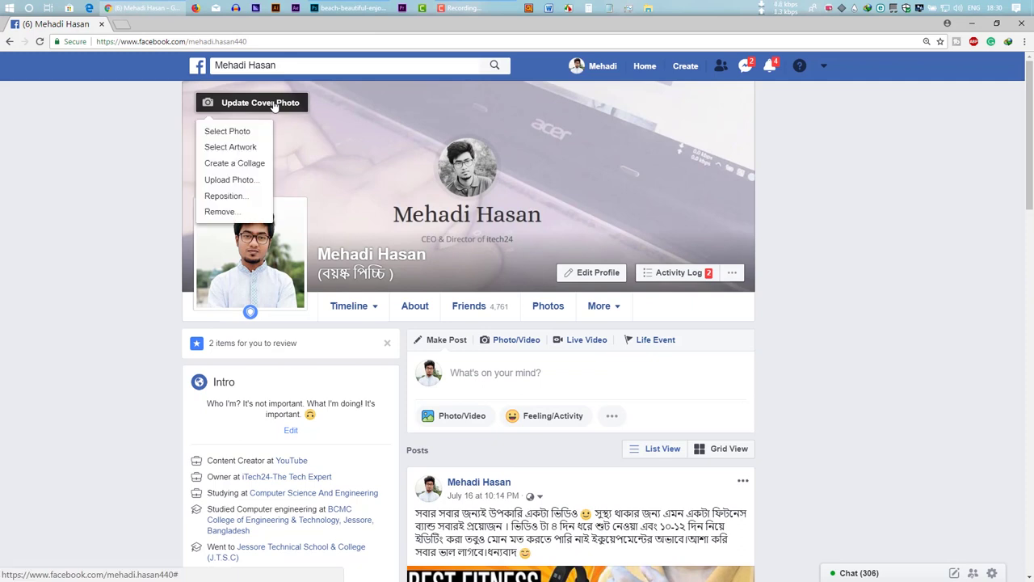
{"action": "left_click", "coordinate": [252, 184]}
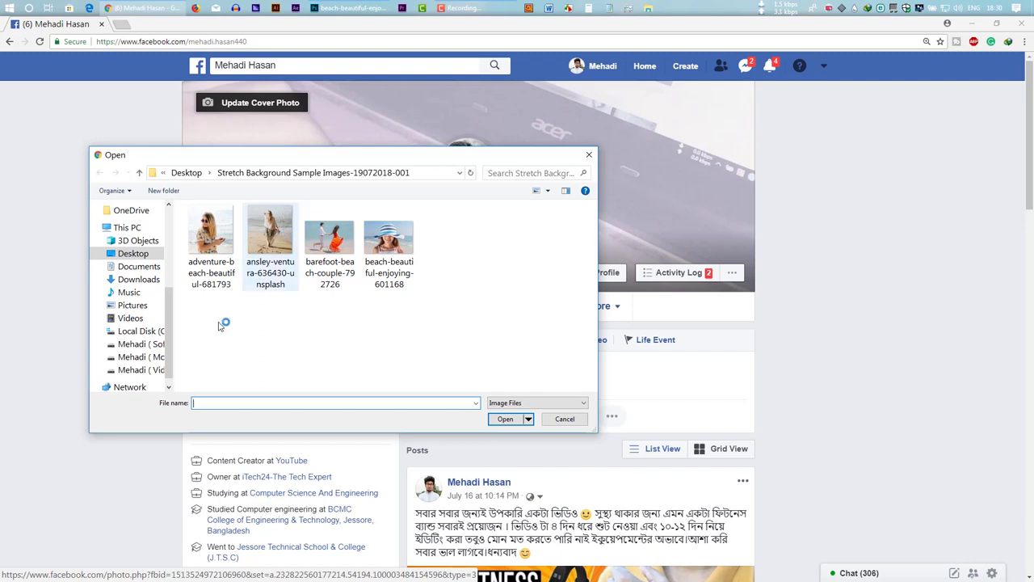
{"action": "left_click", "coordinate": [271, 242]}
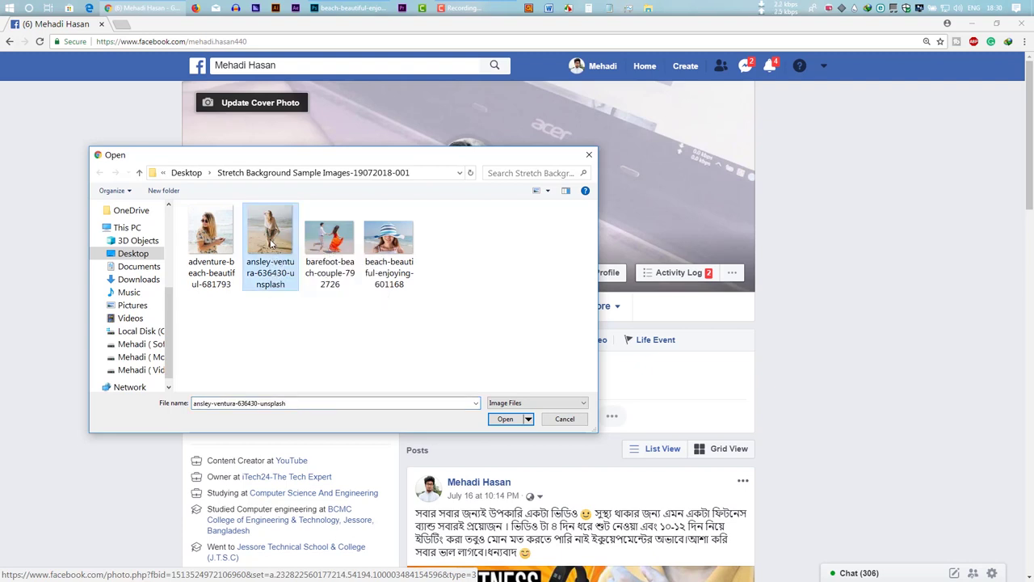
{"action": "left_click", "coordinate": [508, 418]}
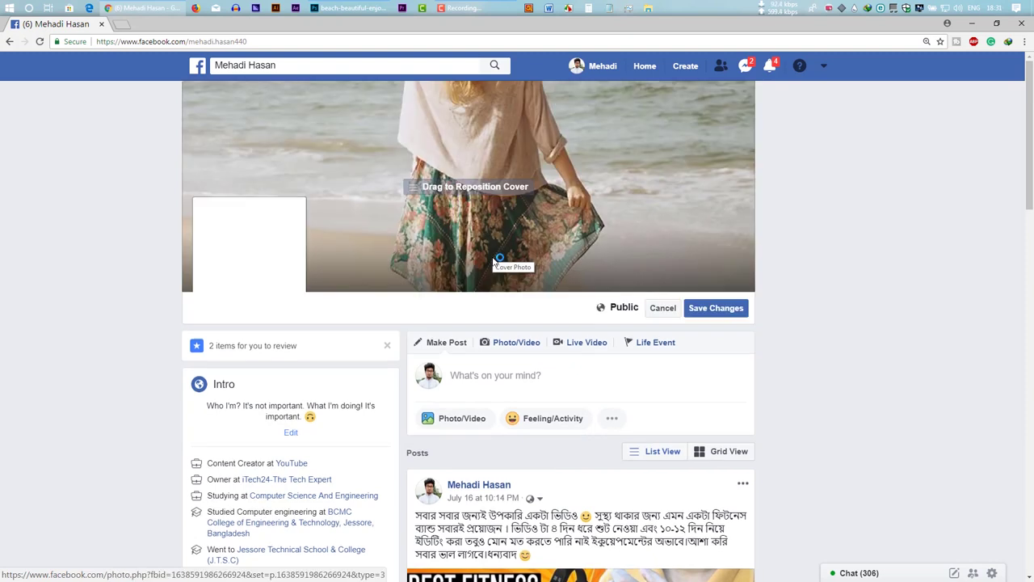
- Try repositioning the ansley-ventura cover, then cancel to keep the original cover
{"action": "left_click_drag", "start_coordinate": [608, 158], "coordinate": [617, 124]}
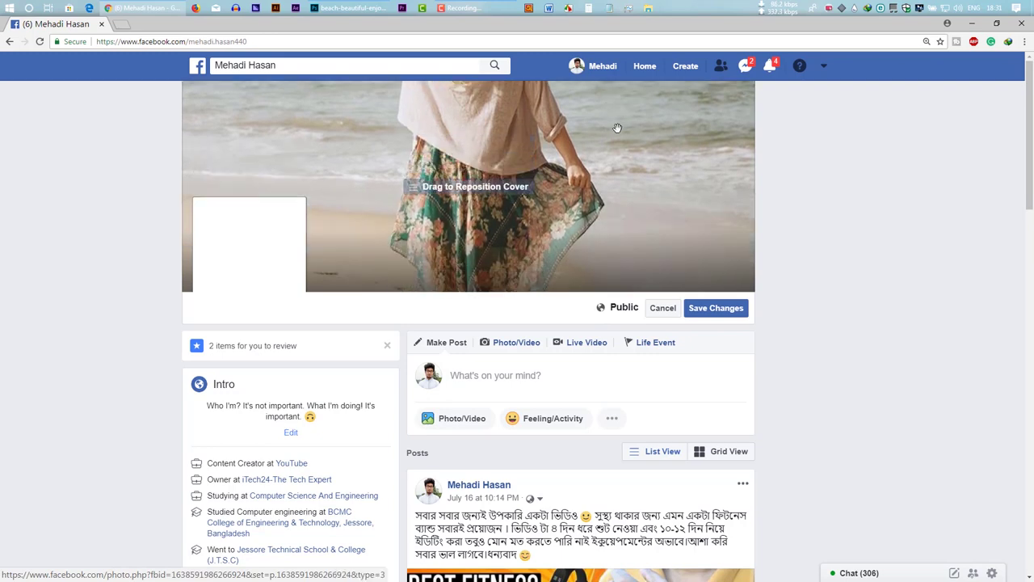
{"action": "left_click_drag", "start_coordinate": [619, 178], "coordinate": [605, 146]}
{"action": "left_click_drag", "start_coordinate": [580, 177], "coordinate": [568, 281]}
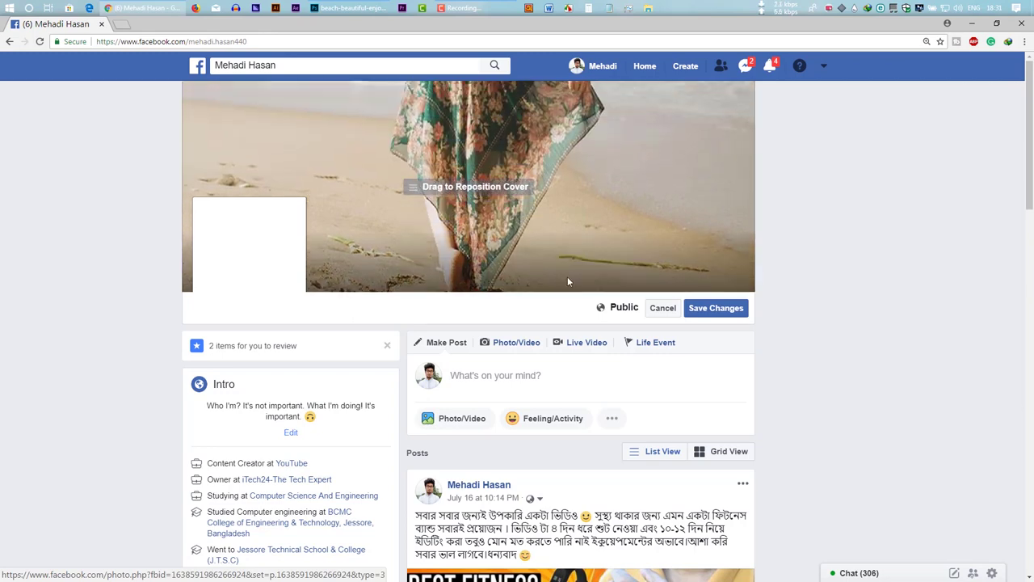
{"action": "left_click_drag", "start_coordinate": [572, 89], "coordinate": [564, 177]}
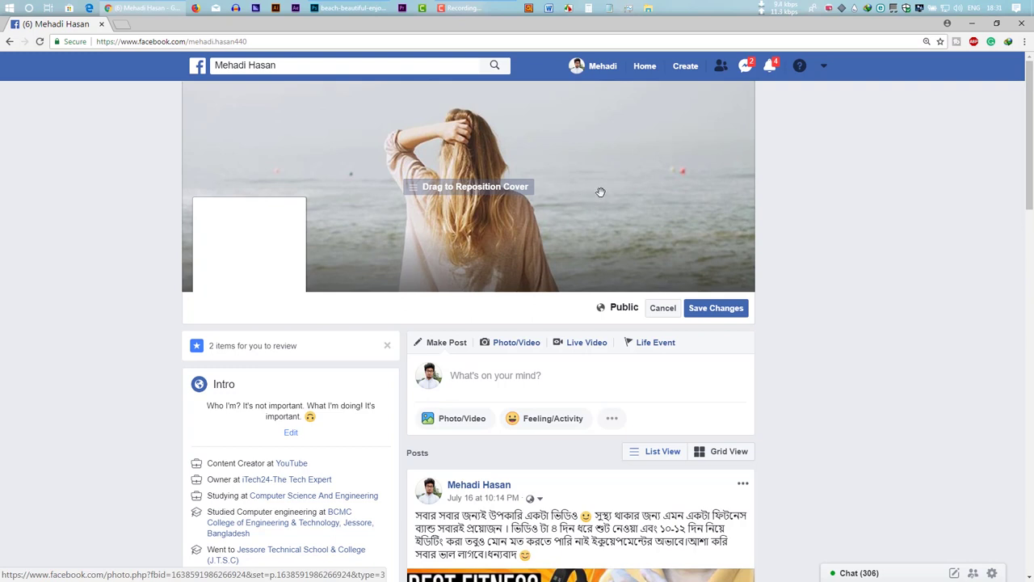
{"action": "left_click", "coordinate": [663, 308]}
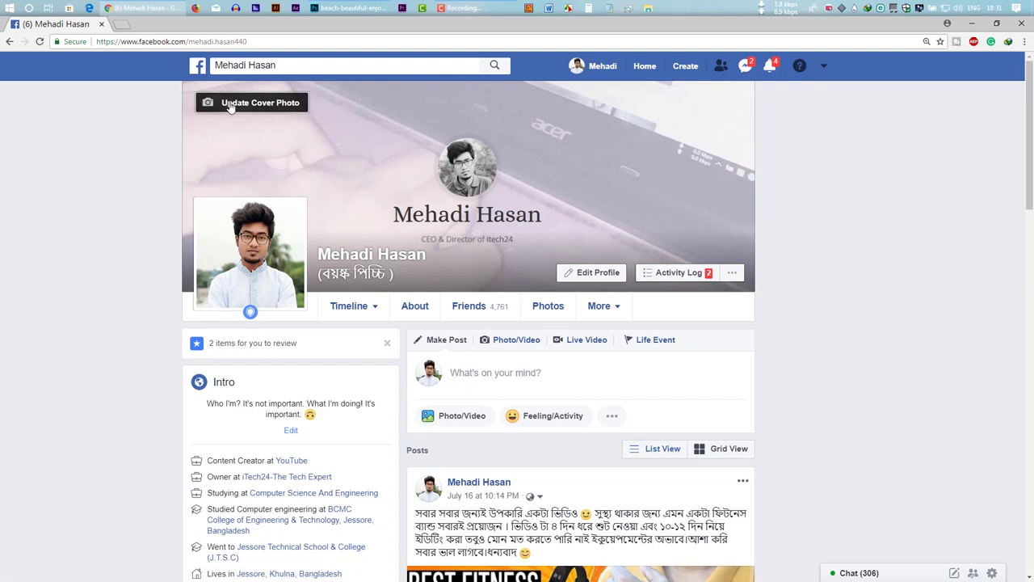
- Upload the widened ansley-ventura banner from the Desktop as the cover photo preview
{"action": "left_click", "coordinate": [229, 106]}
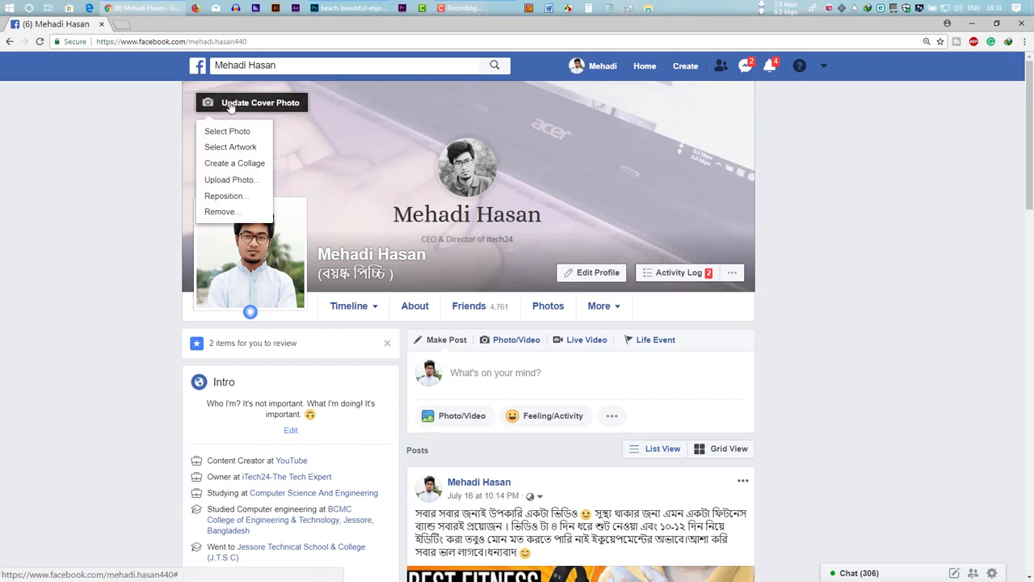
{"action": "left_click", "coordinate": [234, 179]}
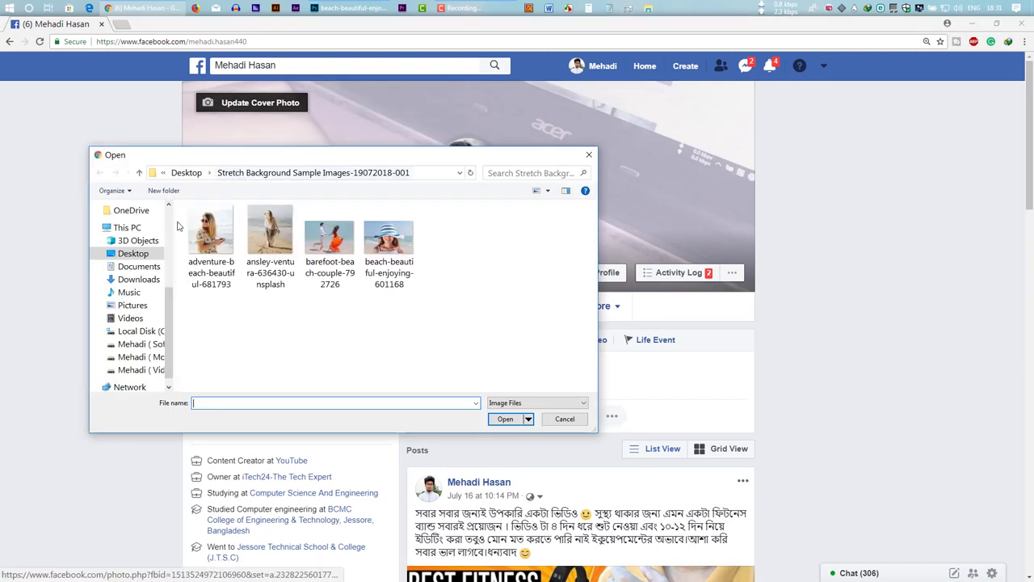
{"action": "left_click", "coordinate": [133, 254]}
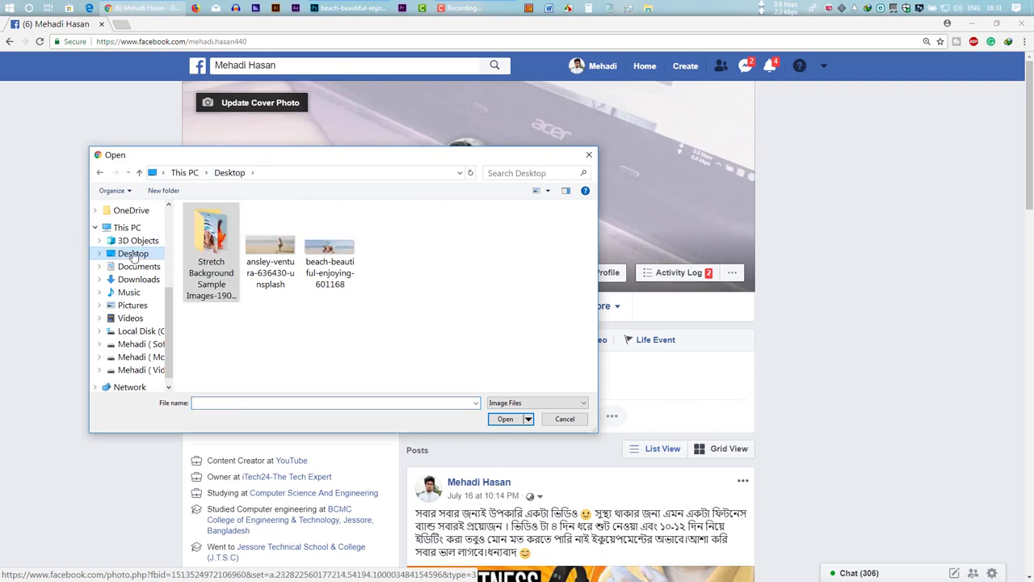
{"action": "double_click", "coordinate": [272, 255]}
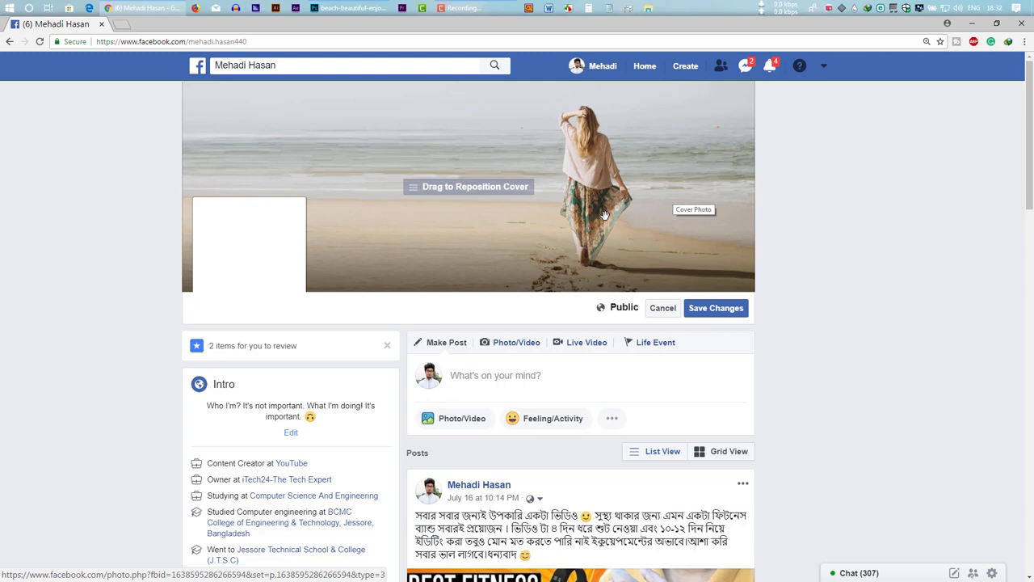
- Cancel the banner preview and load the hat-girl photo from Stretch Background Sample Images as cover
{"action": "left_click", "coordinate": [662, 308]}
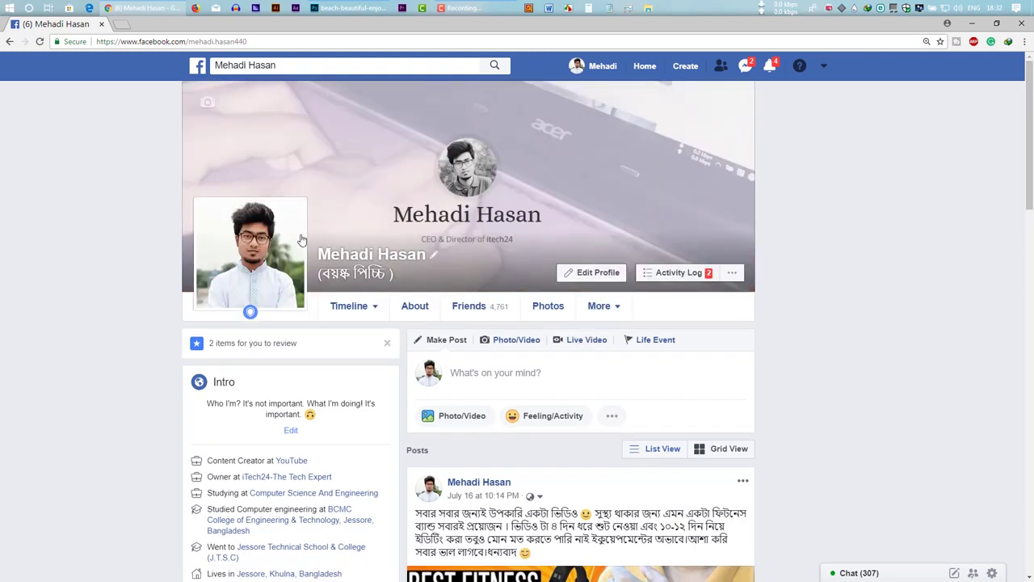
{"action": "left_click", "coordinate": [243, 103]}
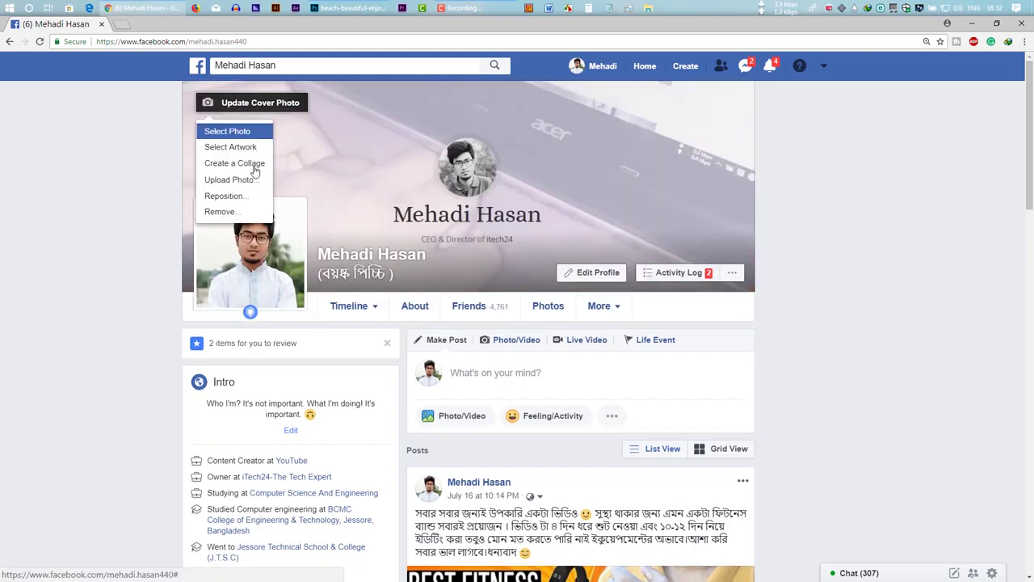
{"action": "left_click", "coordinate": [243, 181]}
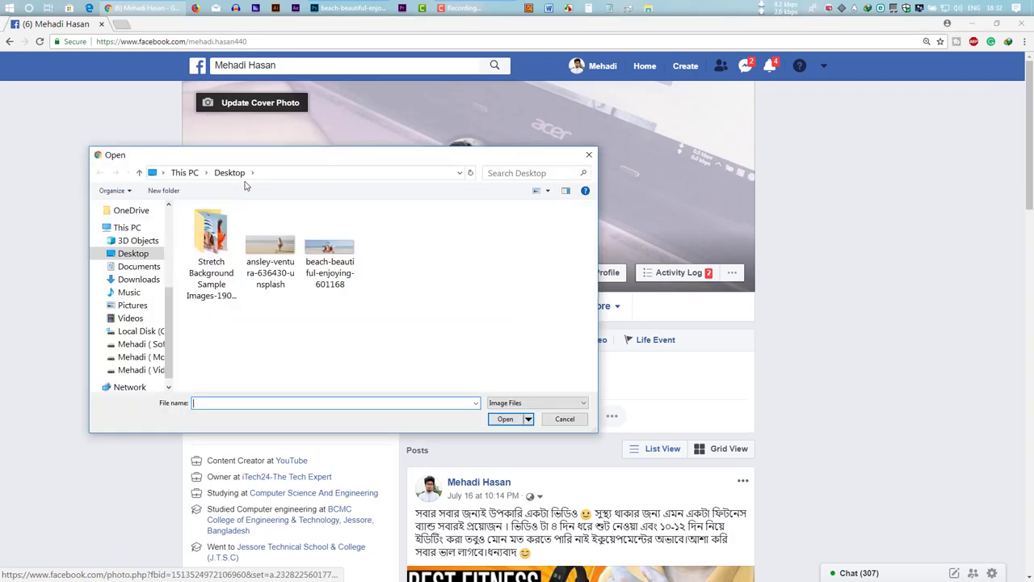
{"action": "double_click", "coordinate": [211, 239]}
{"action": "double_click", "coordinate": [386, 234]}
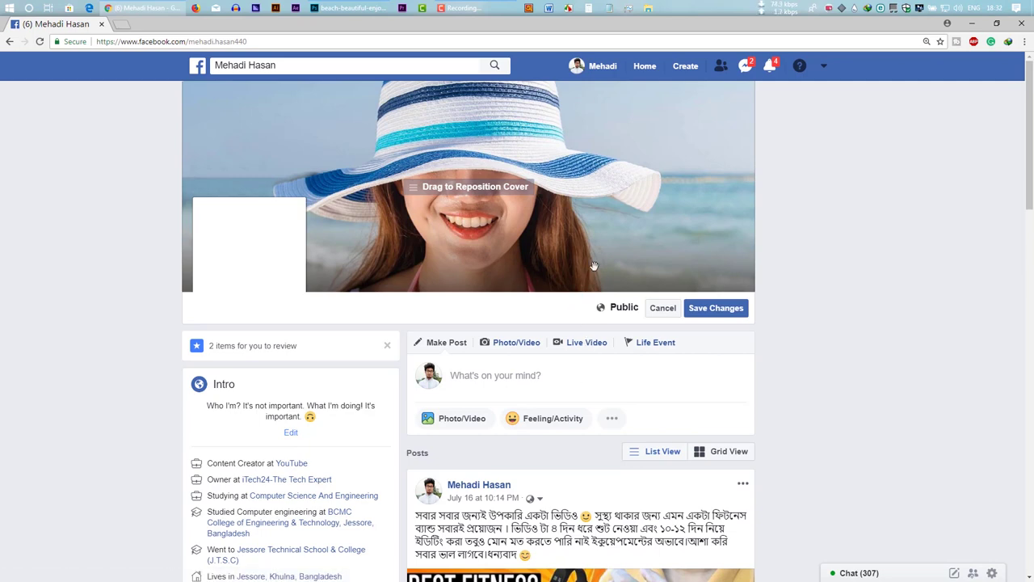
- Reposition the hat-photo cover, cancel it, and close the Desktop file picker without uploading
{"action": "left_click_drag", "start_coordinate": [595, 266], "coordinate": [617, 245]}
{"action": "left_click_drag", "start_coordinate": [622, 151], "coordinate": [611, 244]}
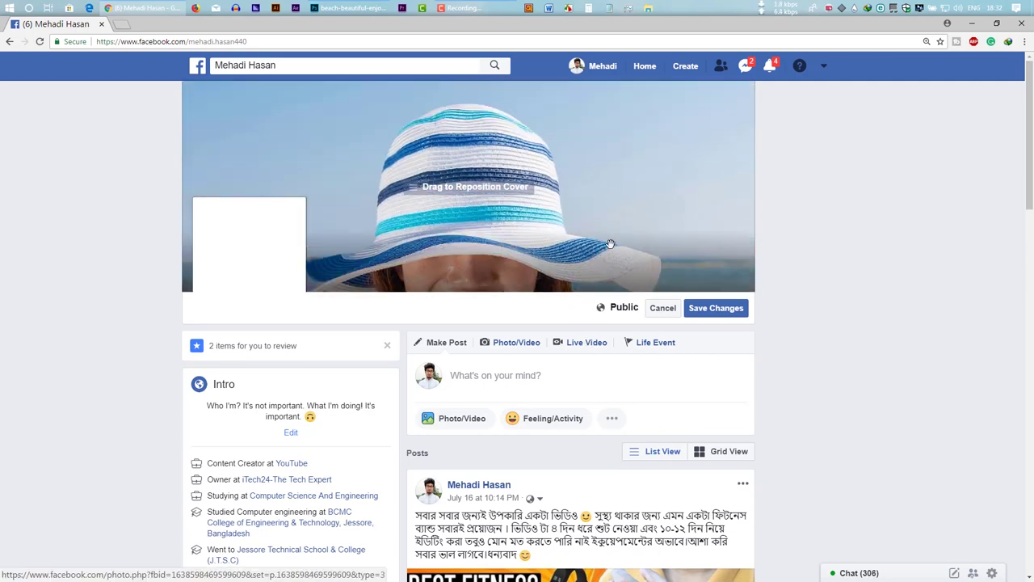
{"action": "left_click", "coordinate": [662, 307]}
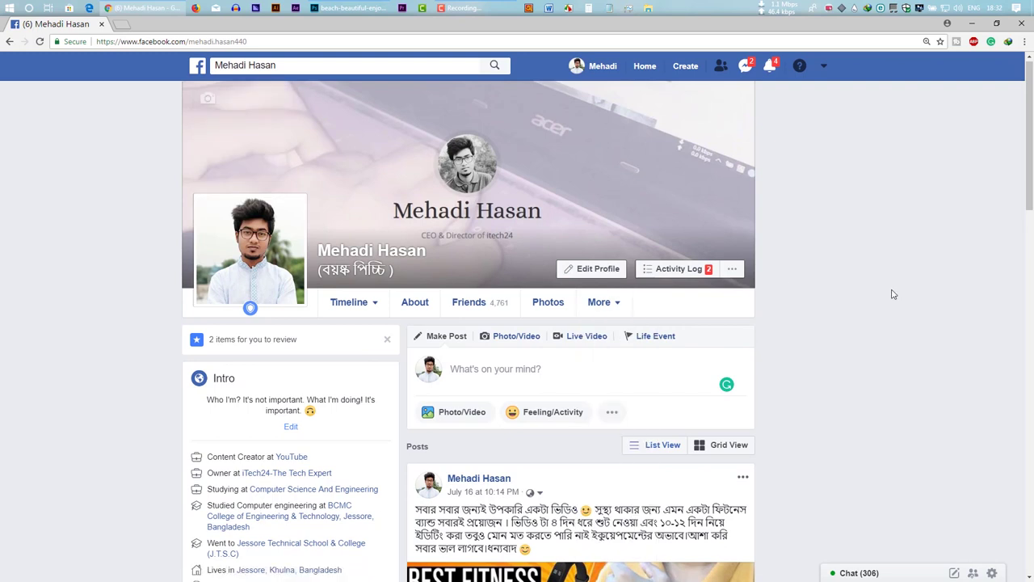
{"action": "left_click", "coordinate": [251, 103]}
{"action": "left_click", "coordinate": [233, 173]}
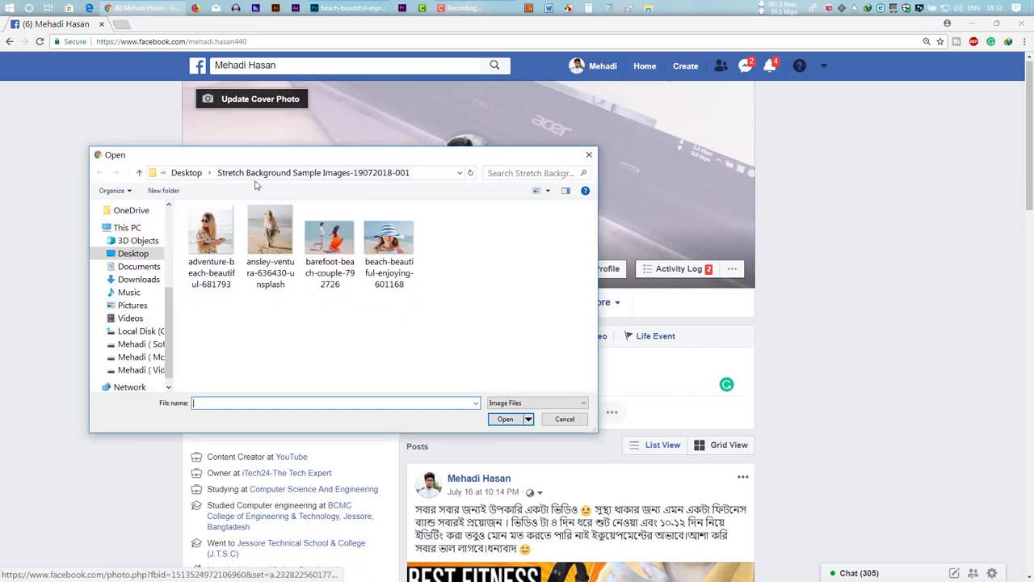
{"action": "left_click", "coordinate": [133, 253]}
{"action": "key", "text": "Escape"}
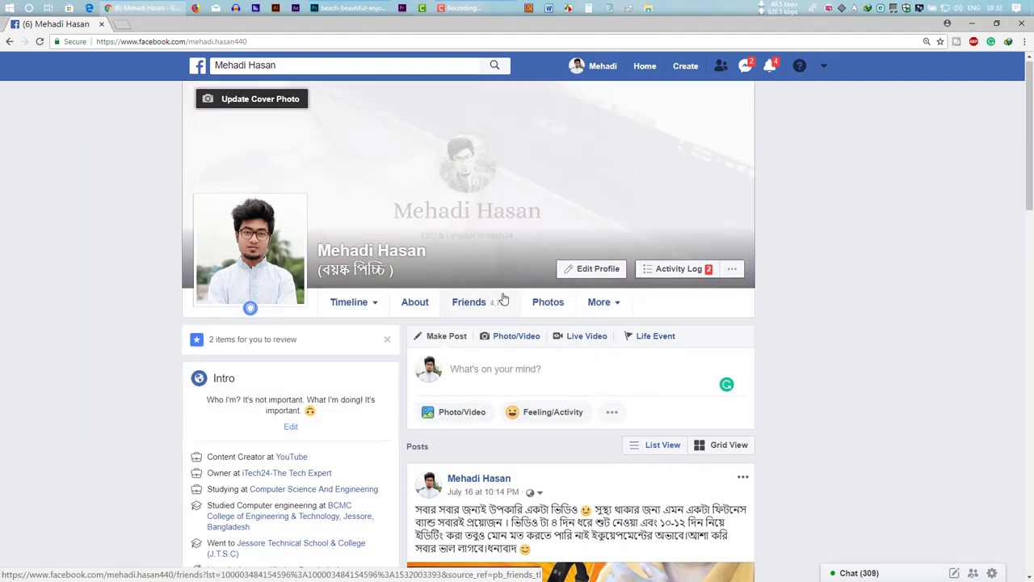